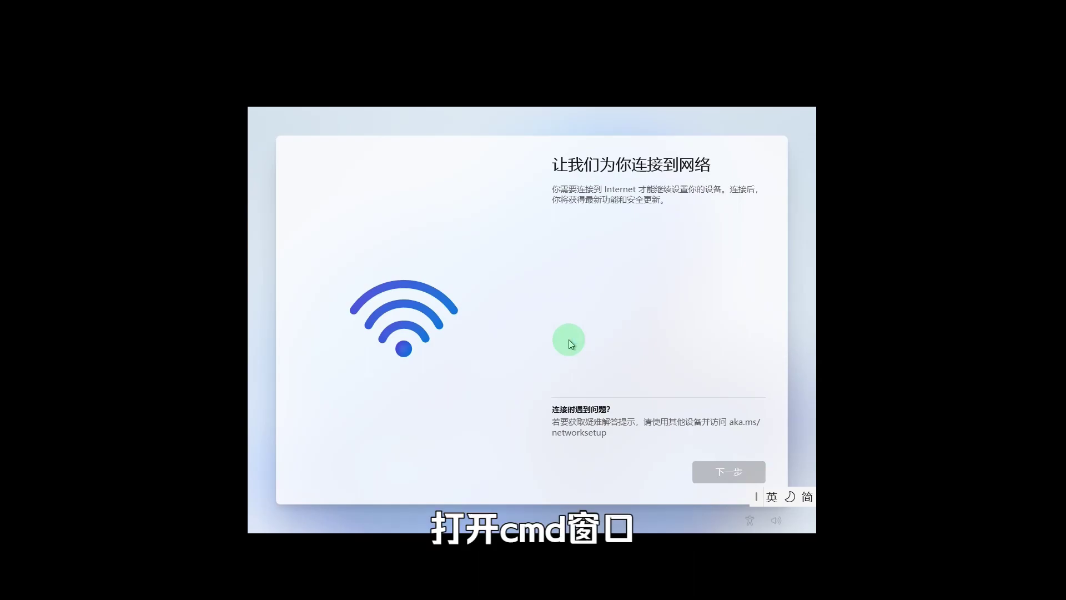
Step: Open a command prompt over the network setup screen and run oobe\bypassnro.cmd
key("shift+F10")
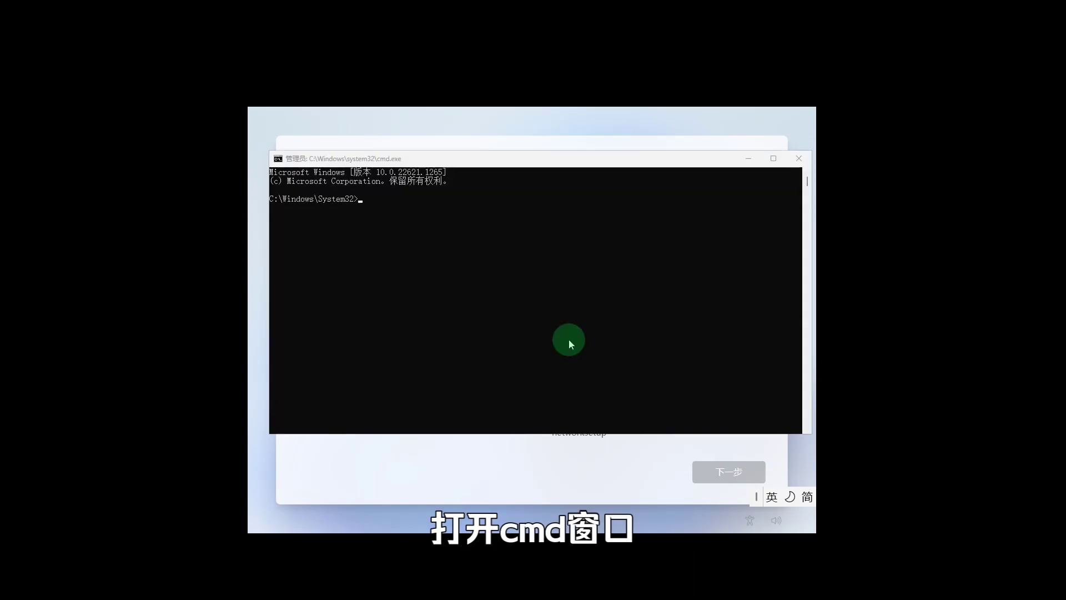
left_click(570, 343)
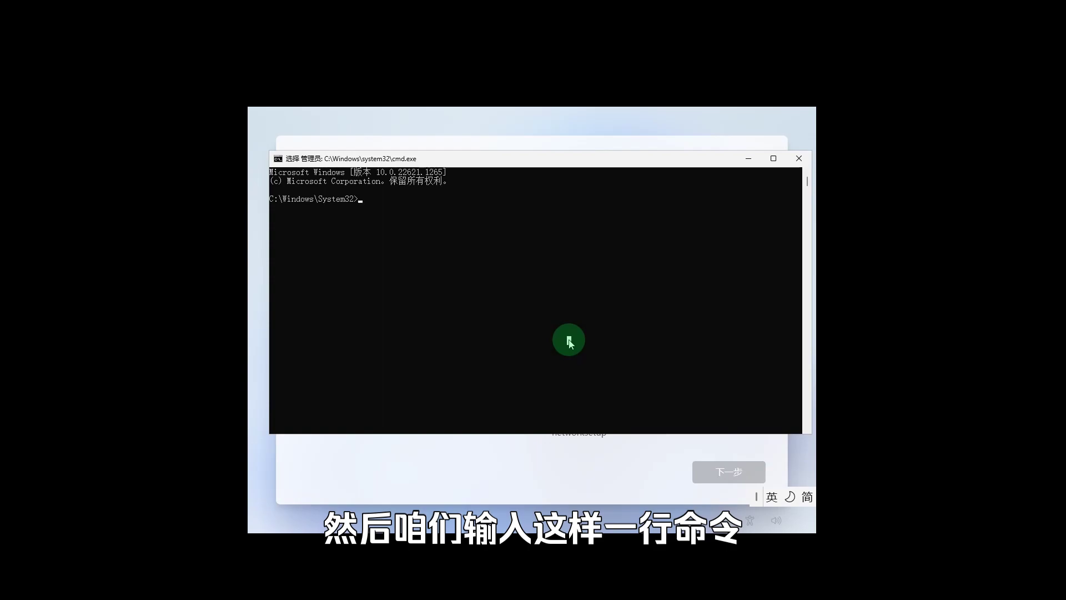
type("oobe")
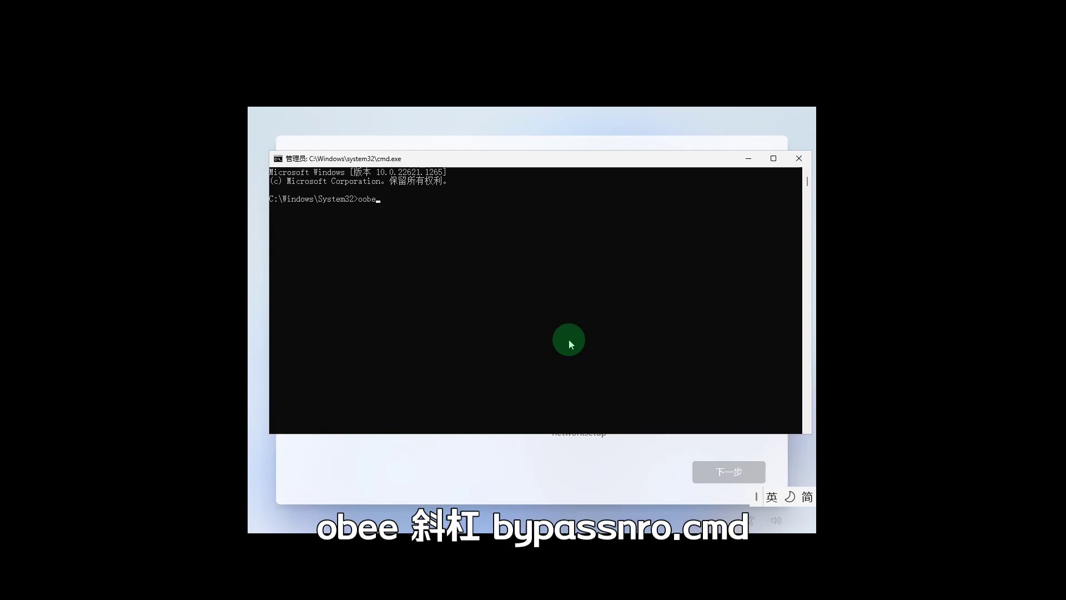
type("\\bypassnro.cmd")
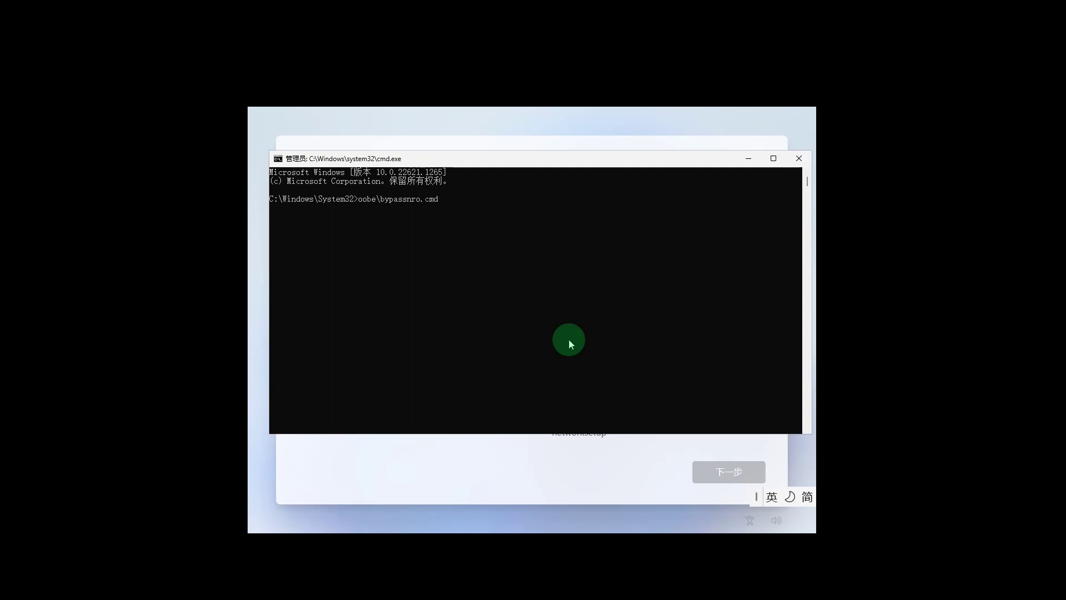
key("Return")
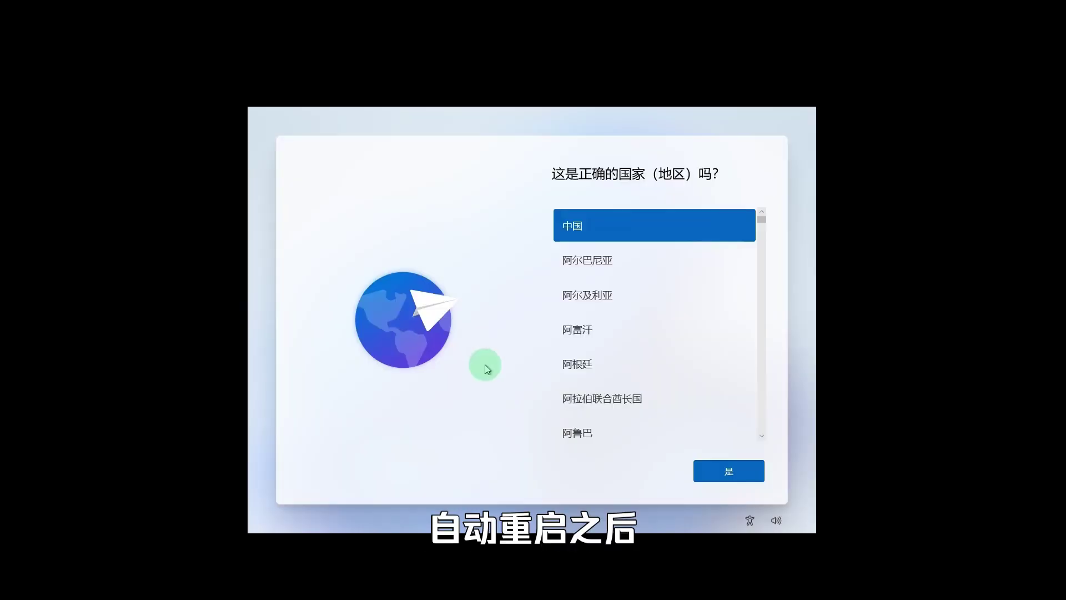
Step: Confirm 中国 as the region, state that there is no Internet connection and continue with limited setup
left_click(747, 481)
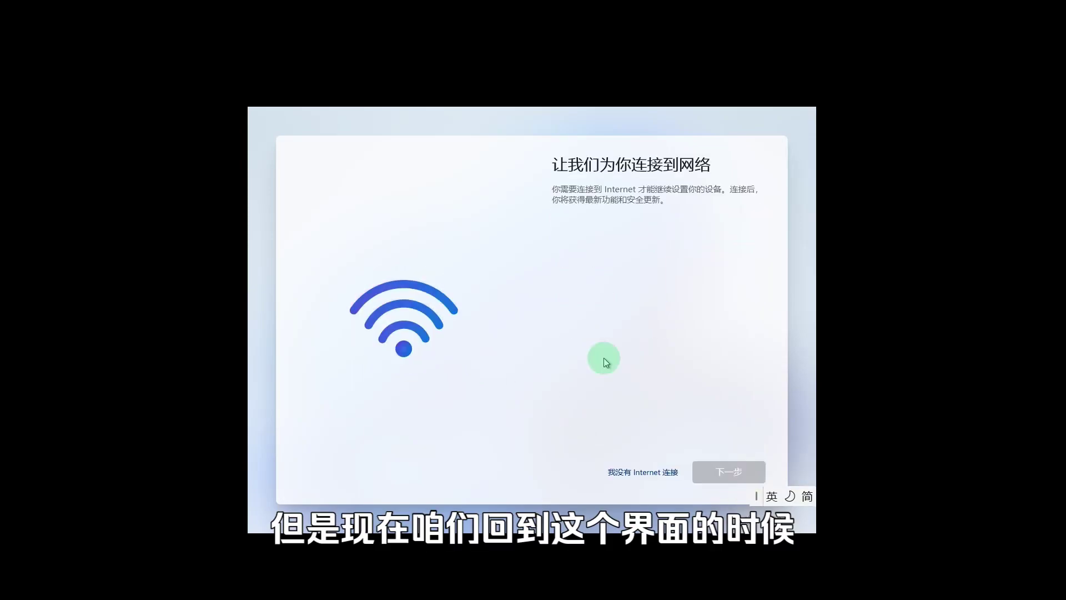
left_click(654, 473)
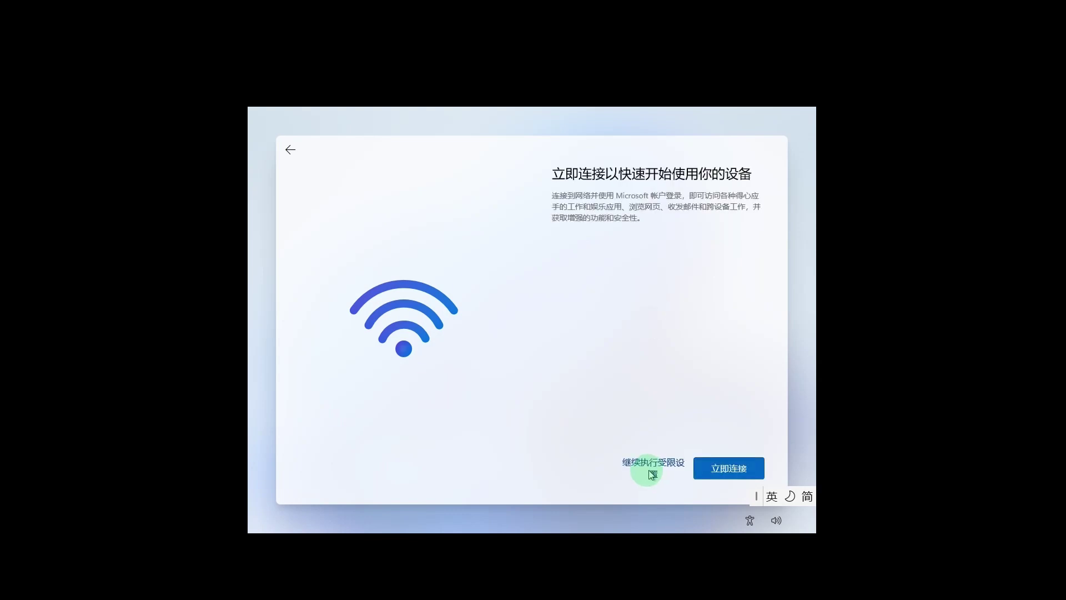
left_click(652, 466)
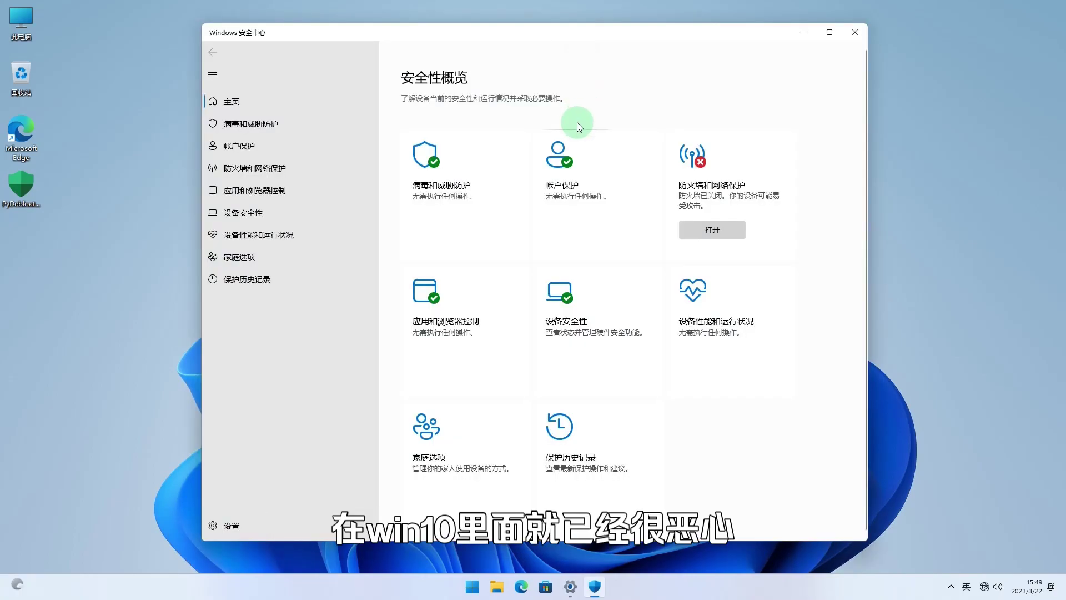
Step: Open the management settings for virus and threat protection (病毒和威胁防护) in Windows Security
left_click(478, 215)
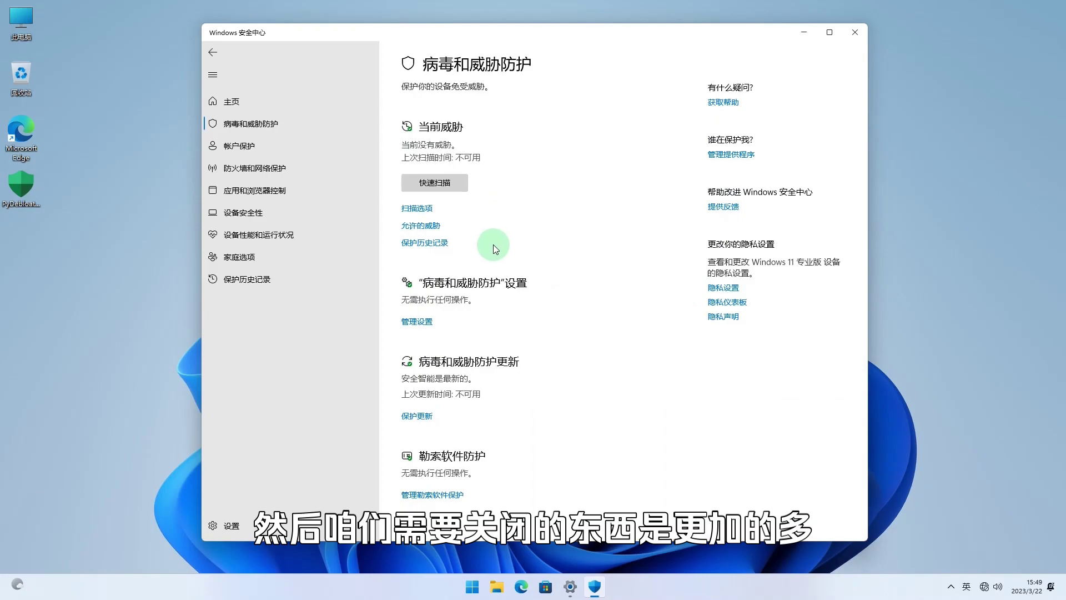
left_click(422, 323)
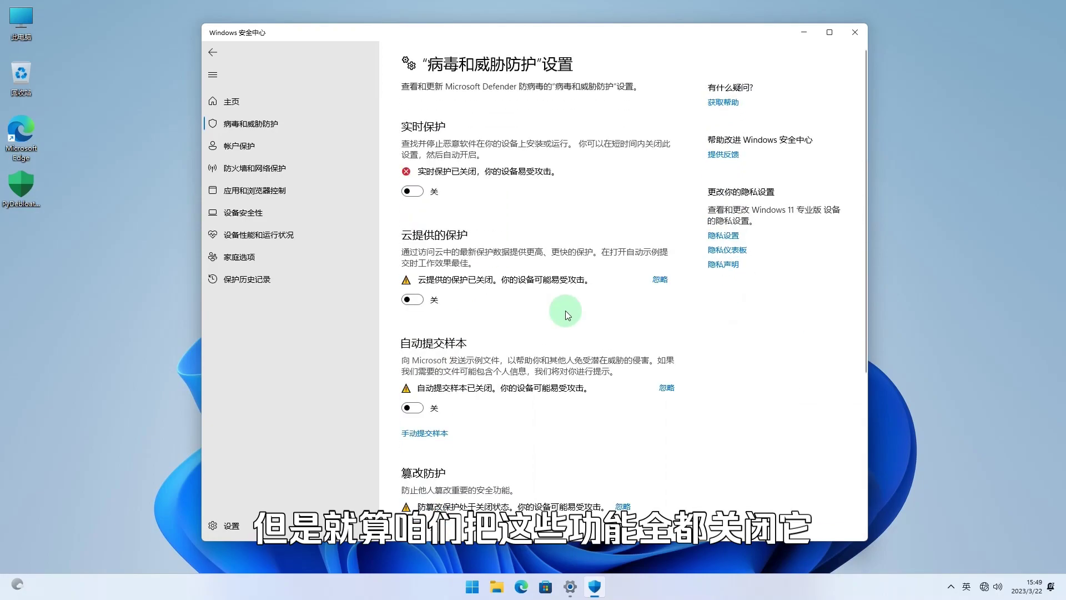
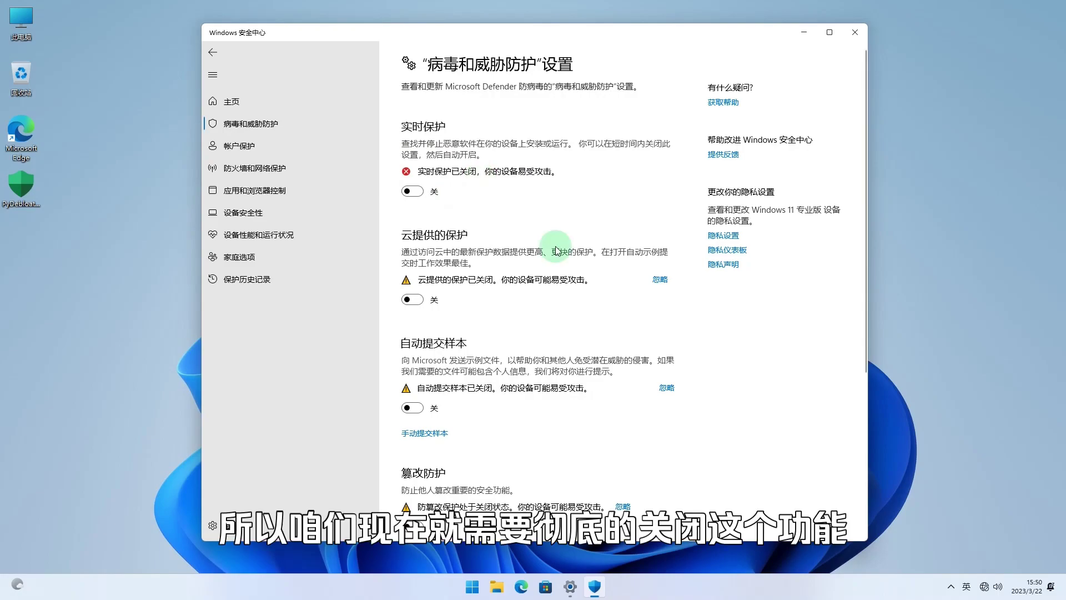
Step: Launch gpedit.msc and expand 管理模板 and its Windows 组件 folder under 计算机配置
left_click(131, 425)
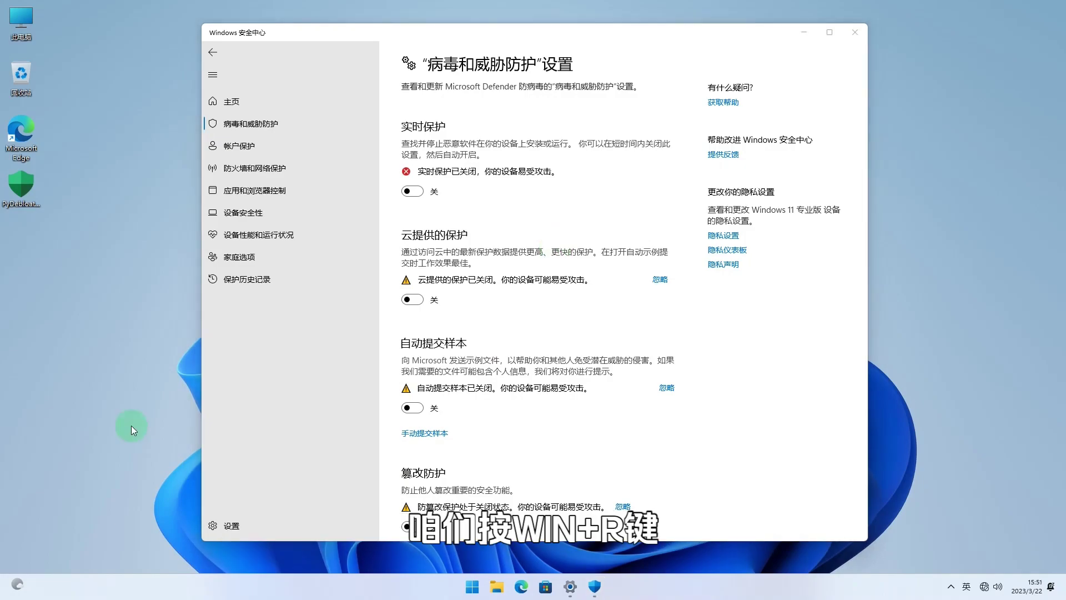
key("super+r")
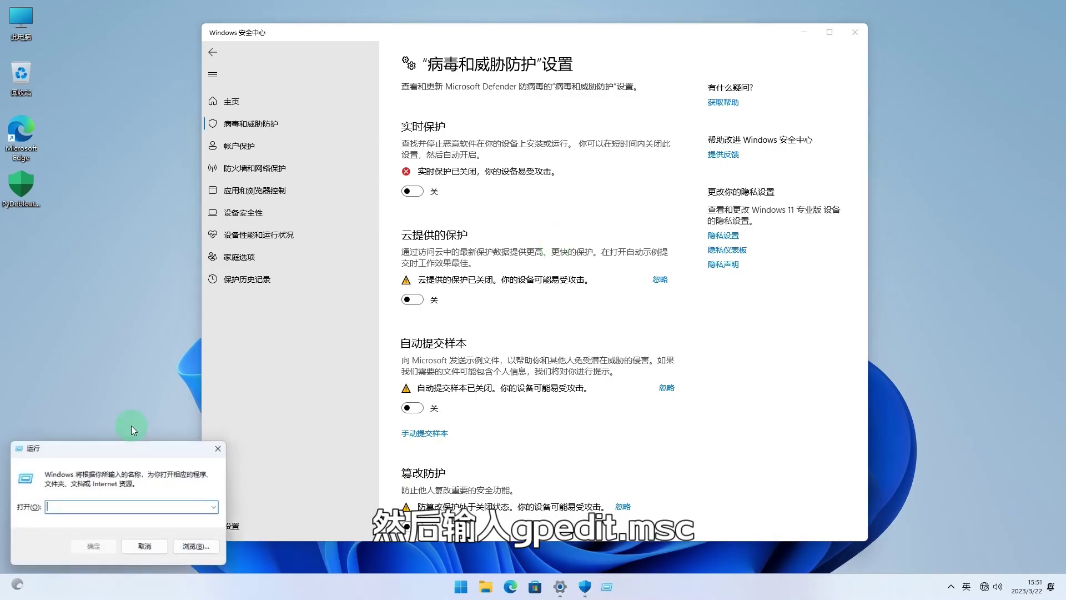
type("gpedi")
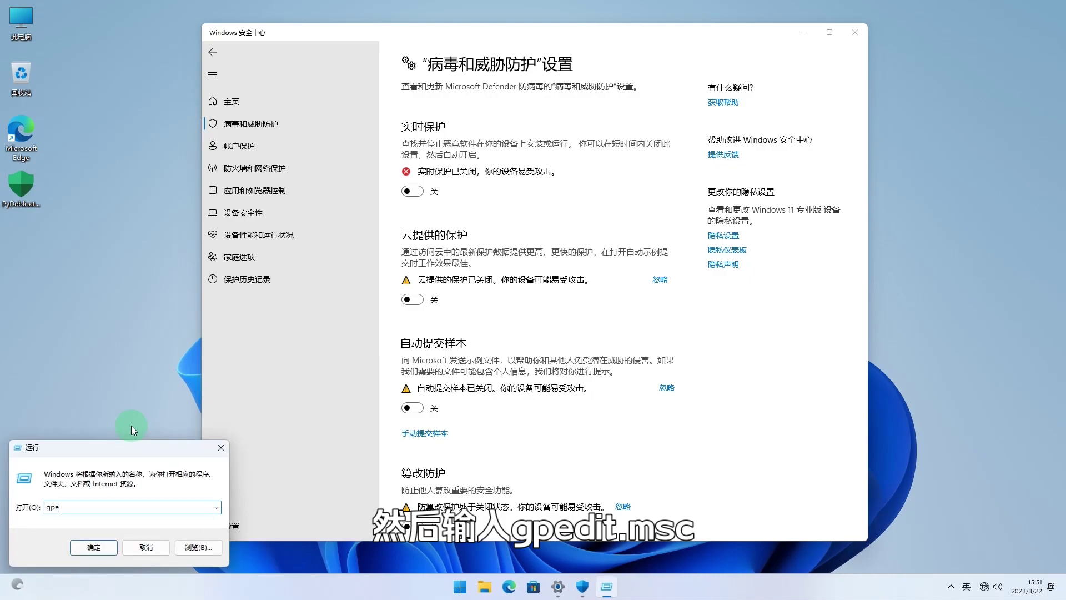
type("t.msc")
key("Return")
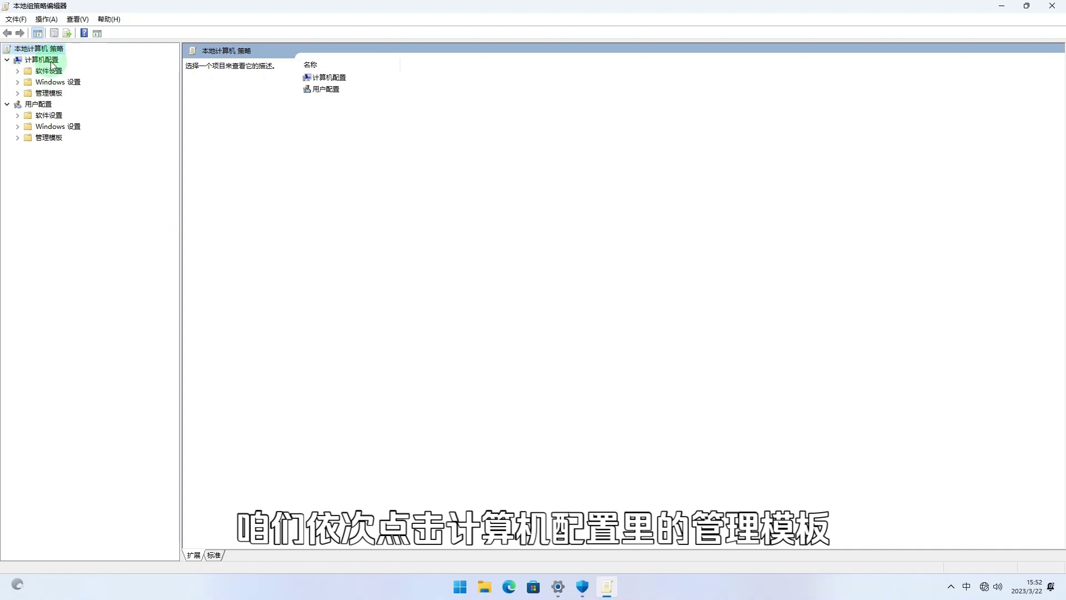
left_click(18, 94)
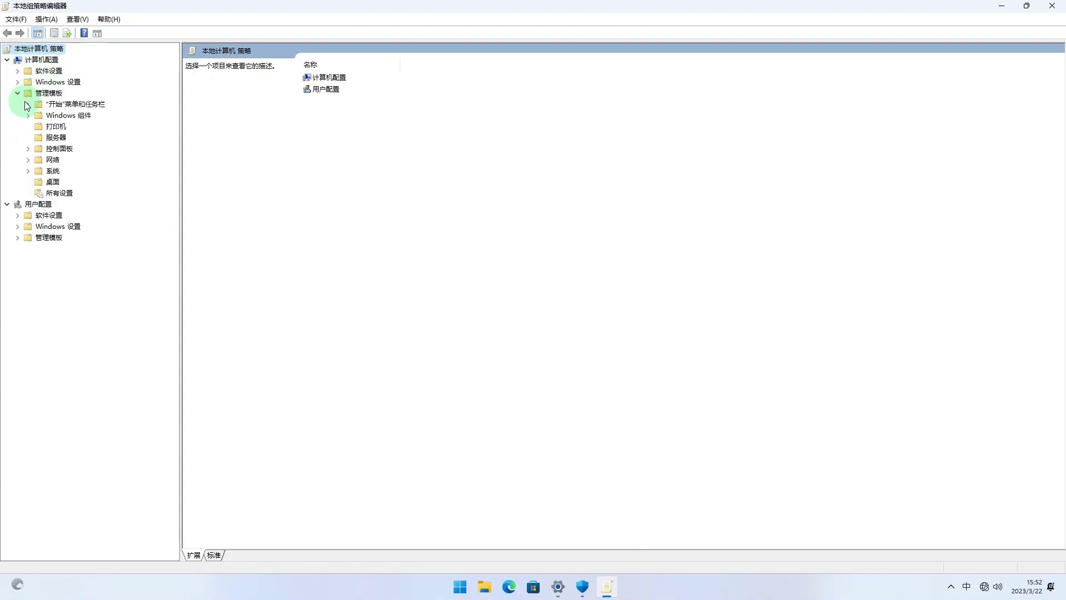
left_click(28, 115)
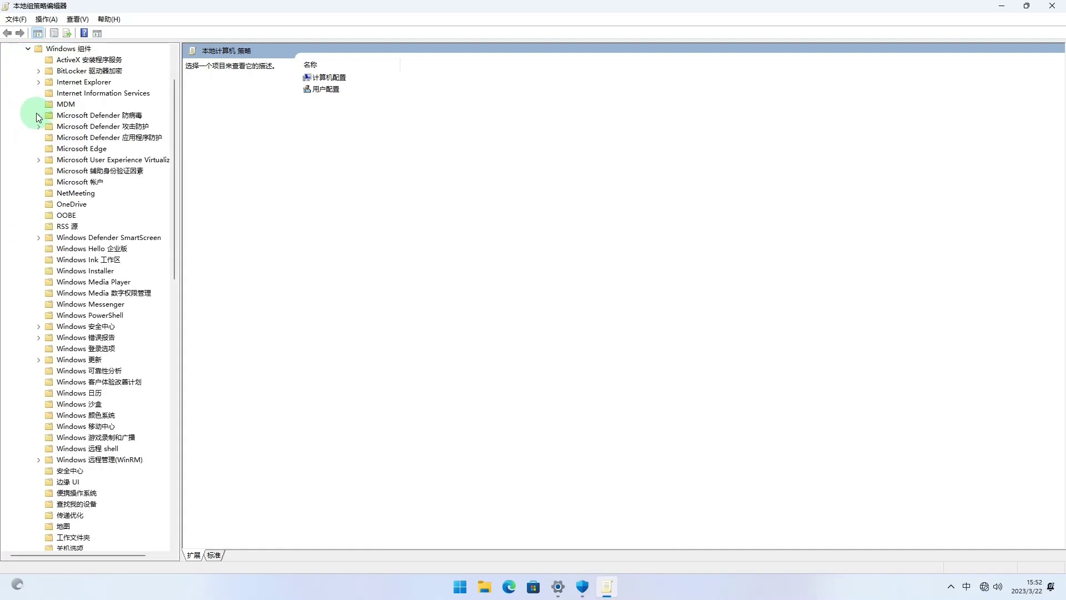
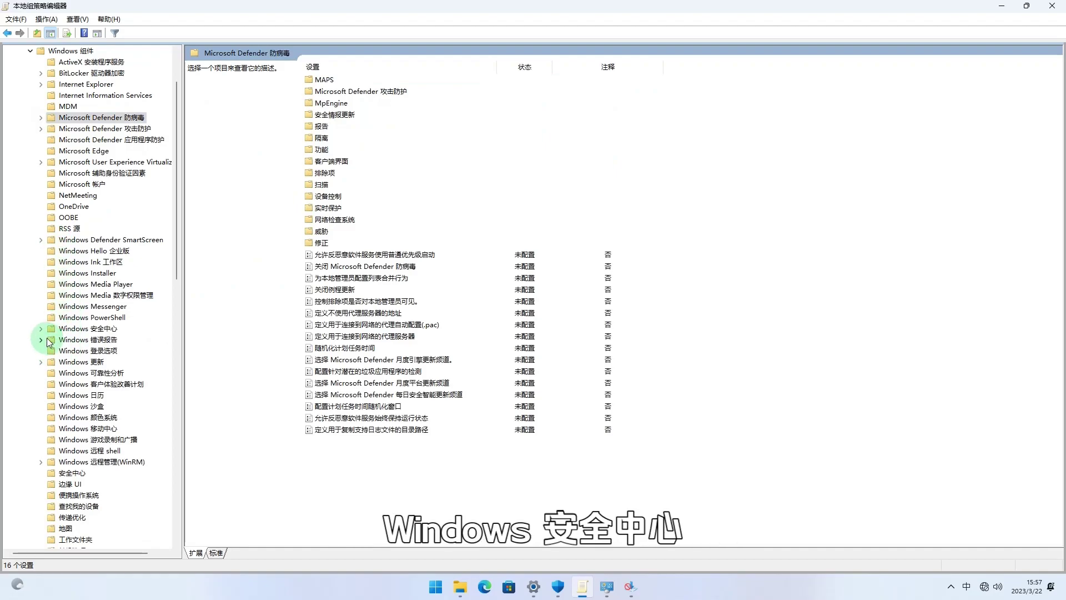
Step: Set the 隐藏所有通知 policy under Windows 安全中心 > 通知 to enabled (已启用)
left_click(41, 328)
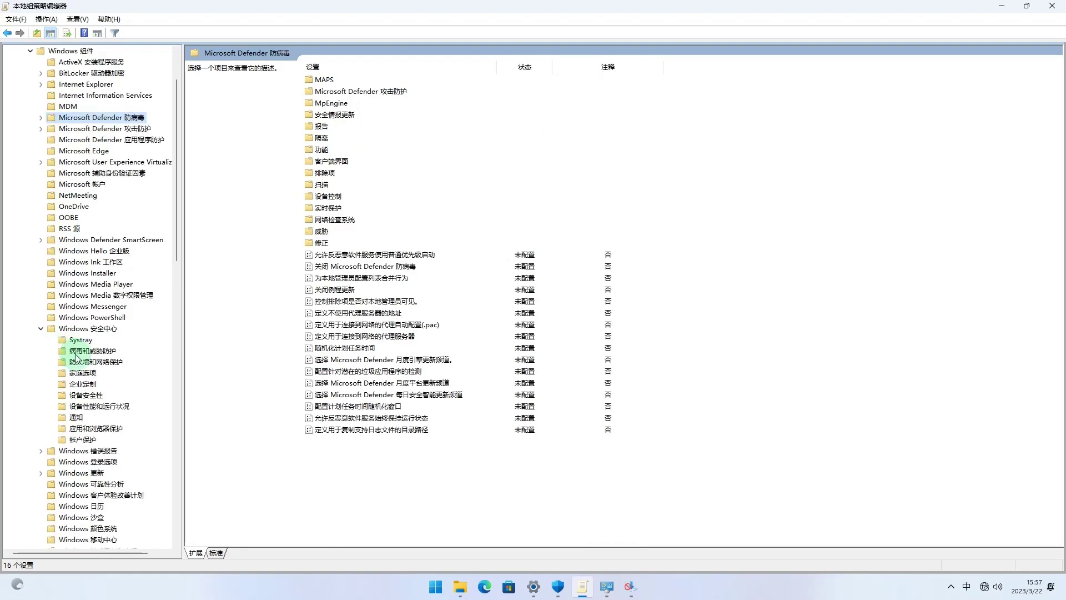
left_click(78, 418)
left_click(339, 93)
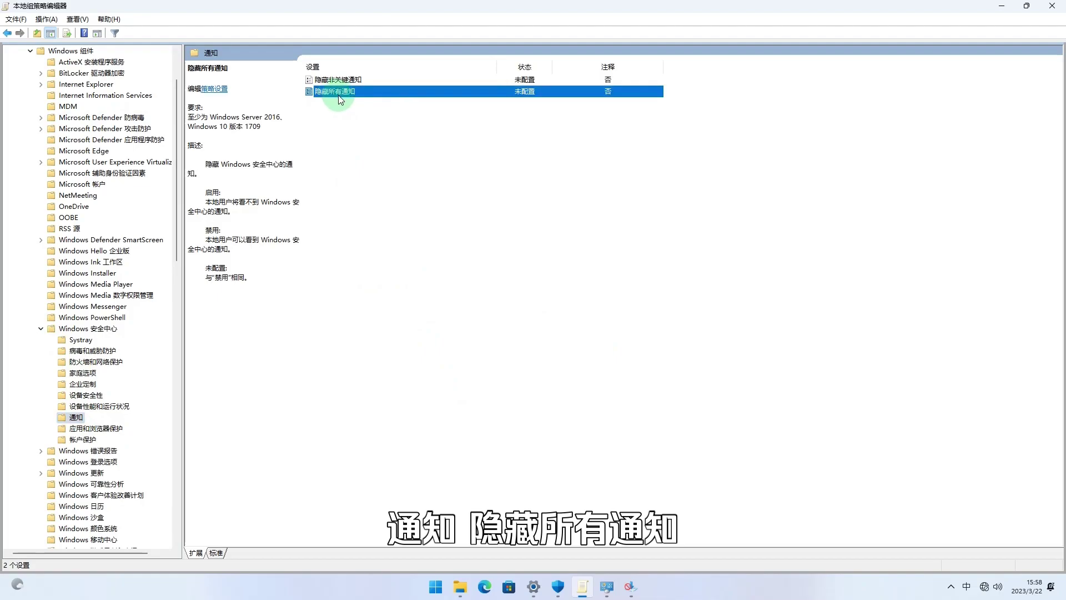
double_click(345, 91)
left_click(59, 98)
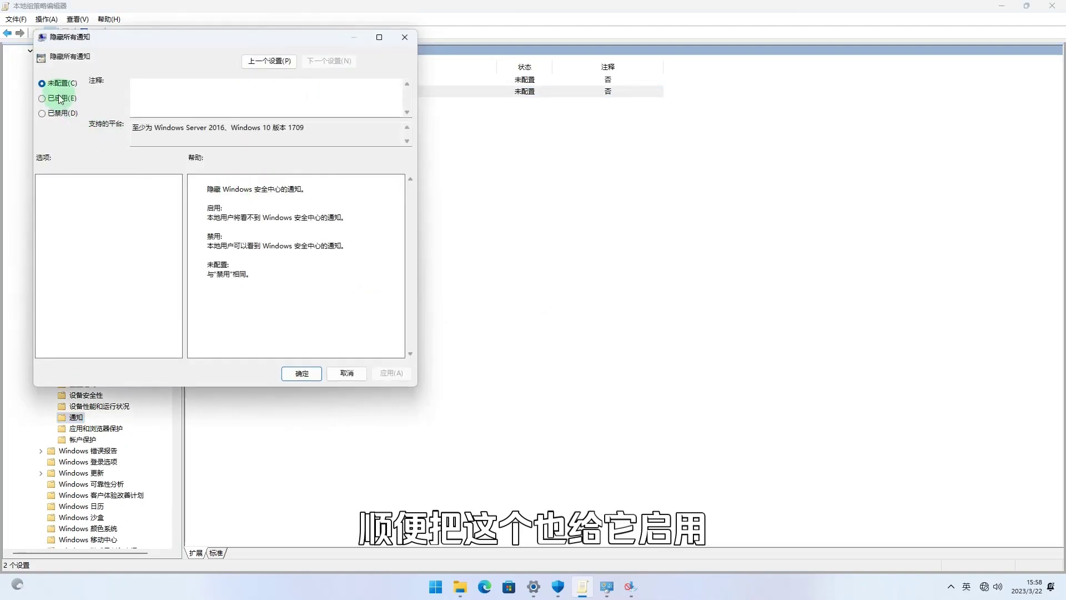
left_click(303, 374)
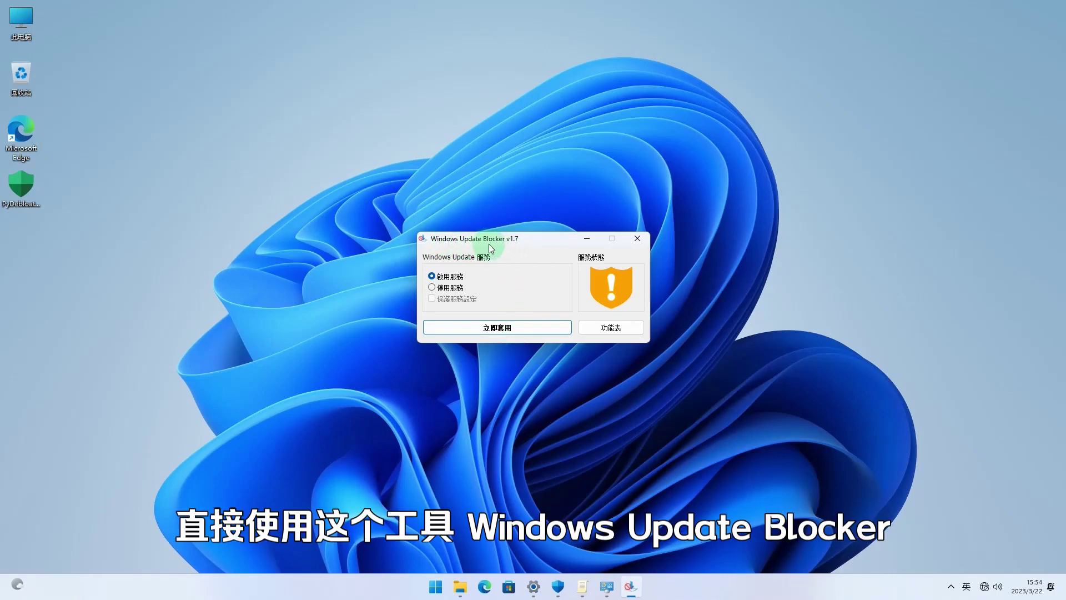
Step: In Windows Update Blocker, apply 停用服務 with 保護服務設定 to disable the Windows Update service
left_click(450, 289)
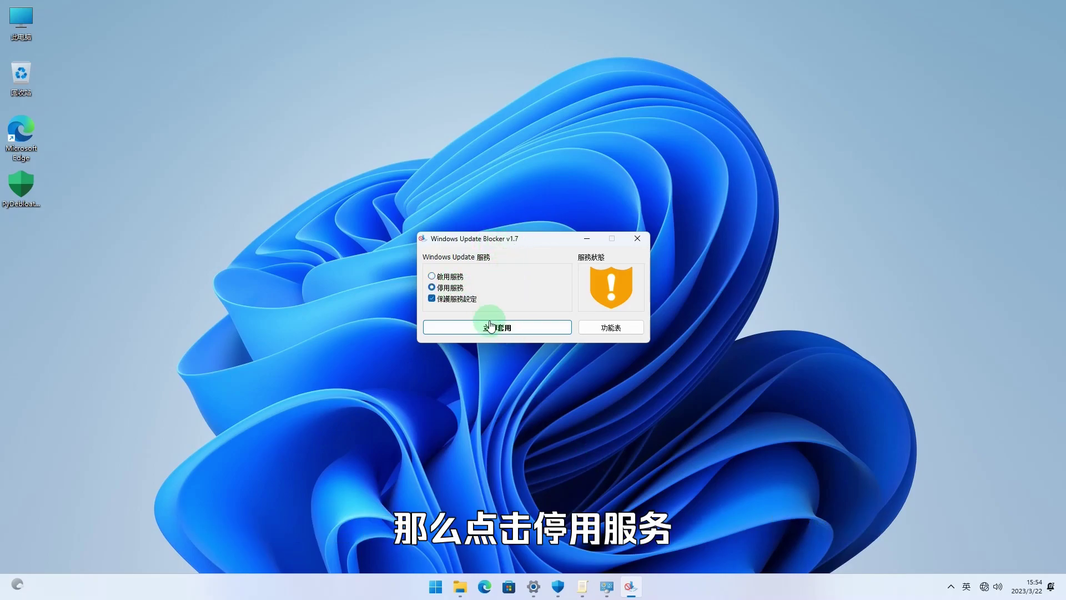
left_click(499, 326)
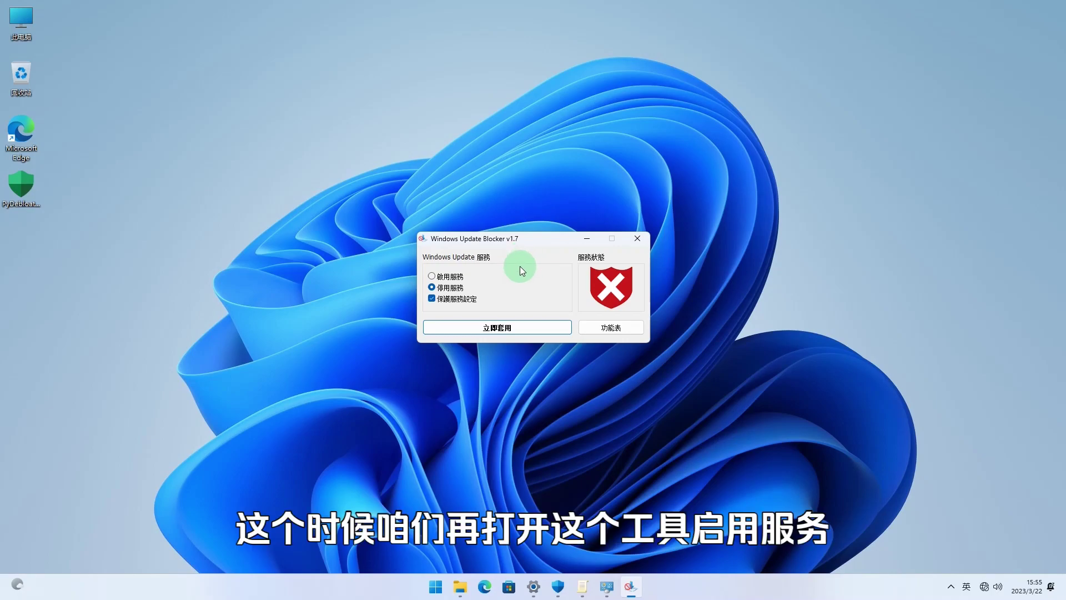
Step: Apply 啟用服務 to re-enable the Windows Update service
left_click(447, 278)
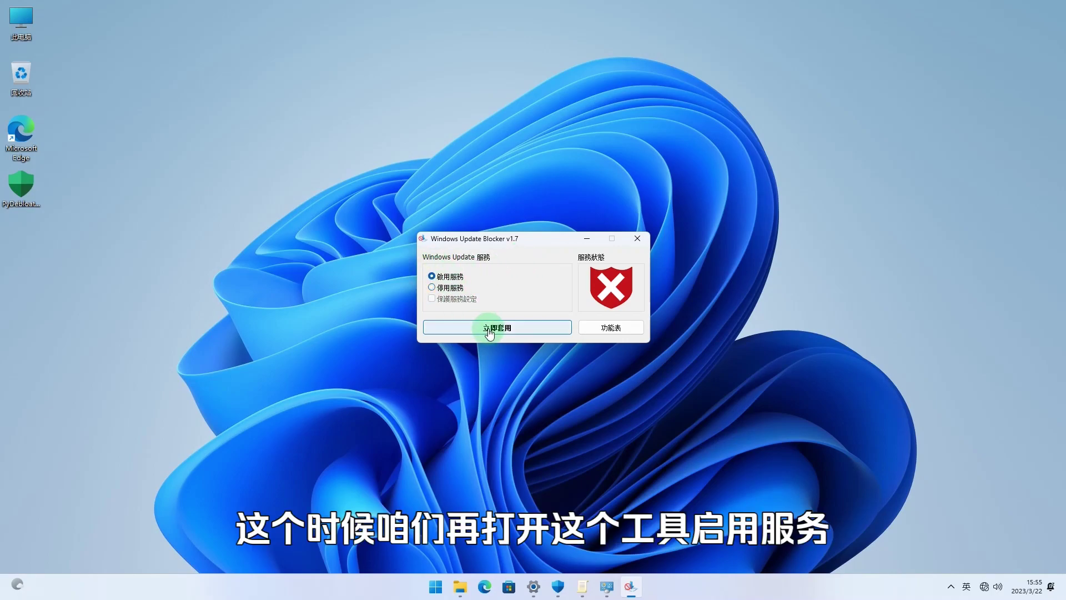
left_click(488, 328)
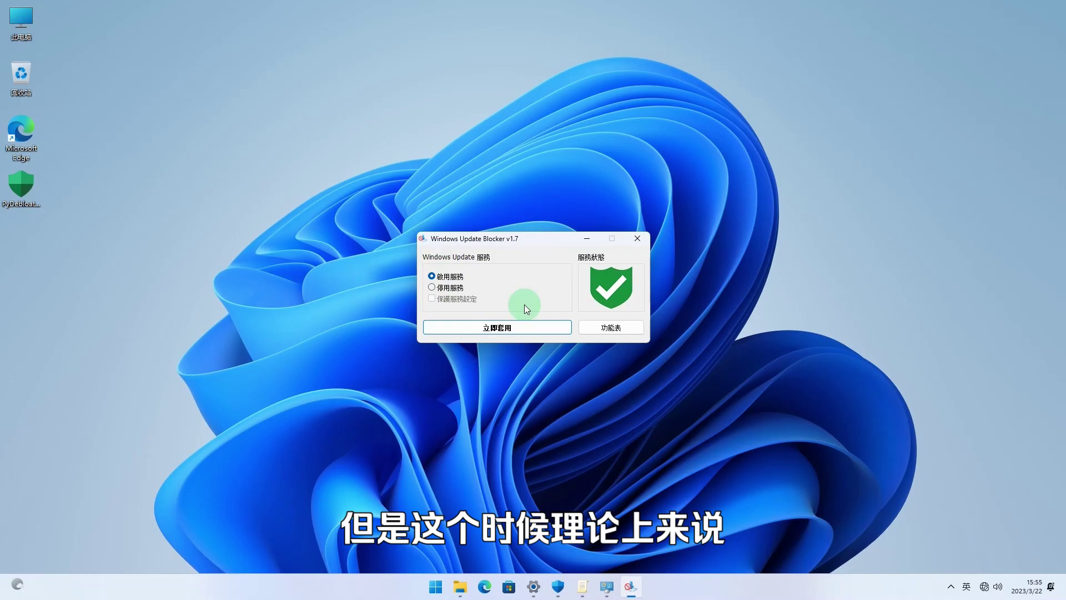
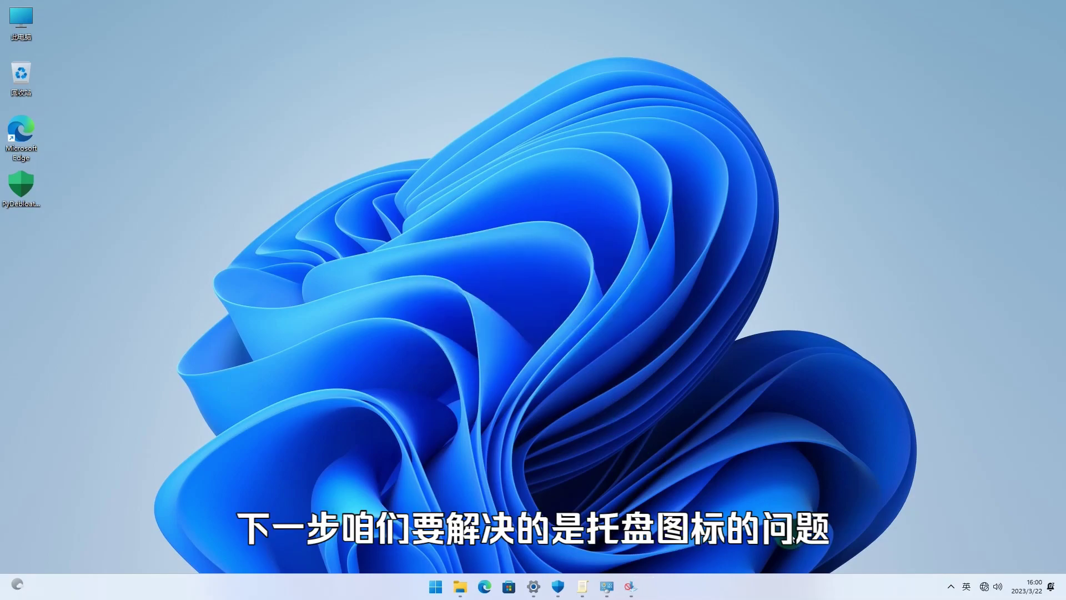
Step: In the Settings taskbar page, turn on all five icons under 其他系统托盘图标, from 安全删除硬件并弹出媒体 to dControl v2.1
left_click(951, 587)
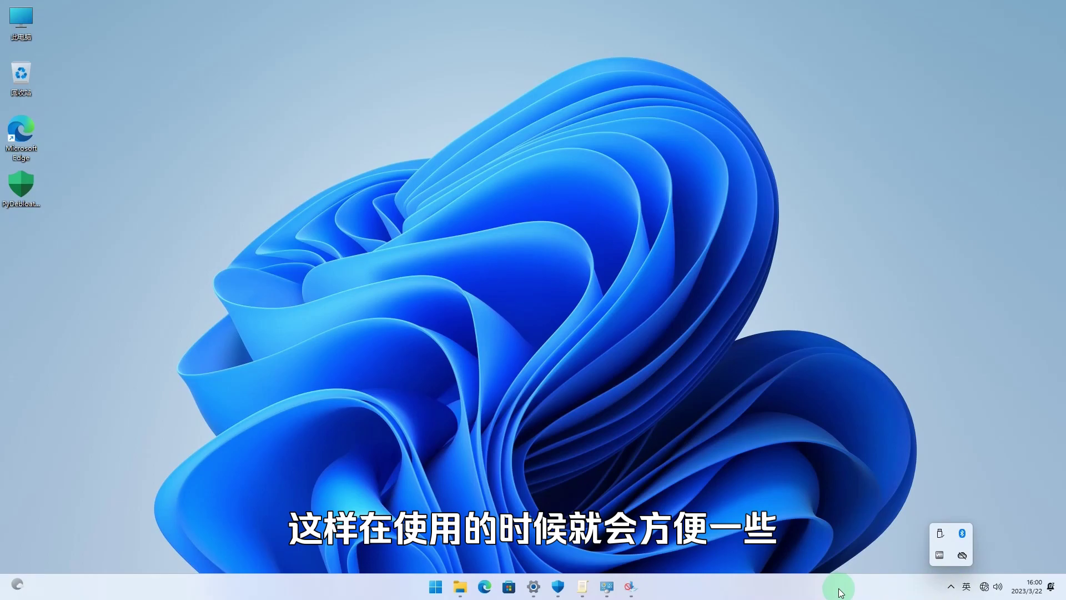
left_click(724, 481)
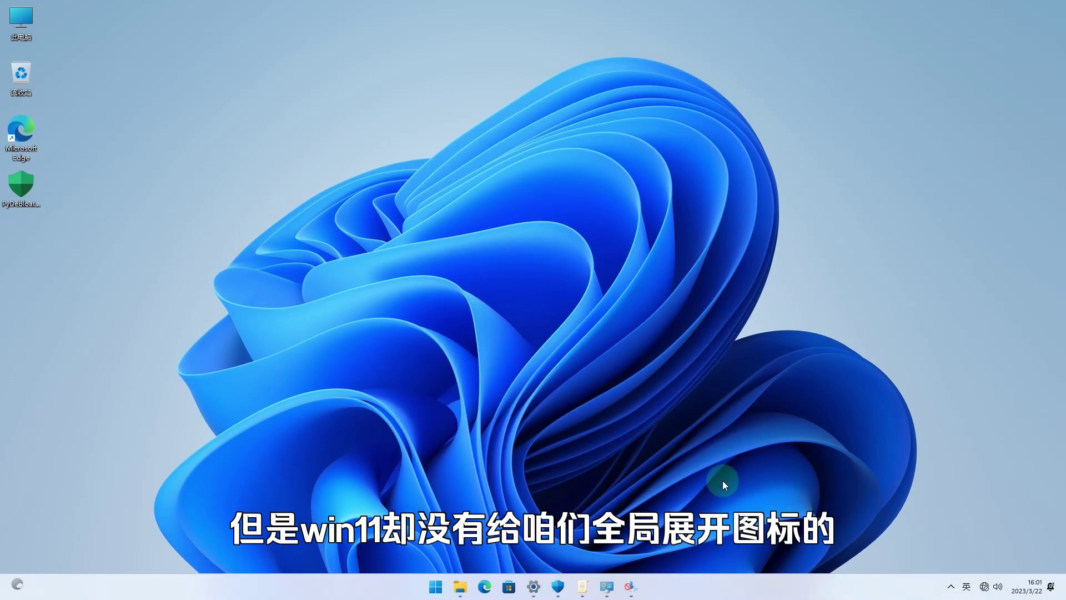
left_click(533, 586)
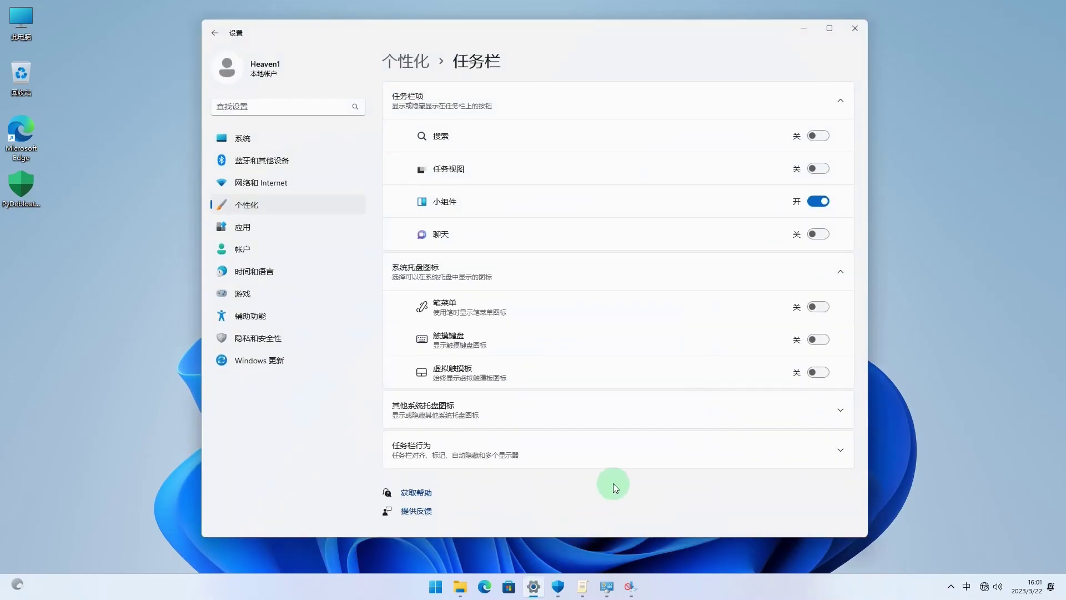
left_click(777, 409)
scroll(733, 391, "down", 2)
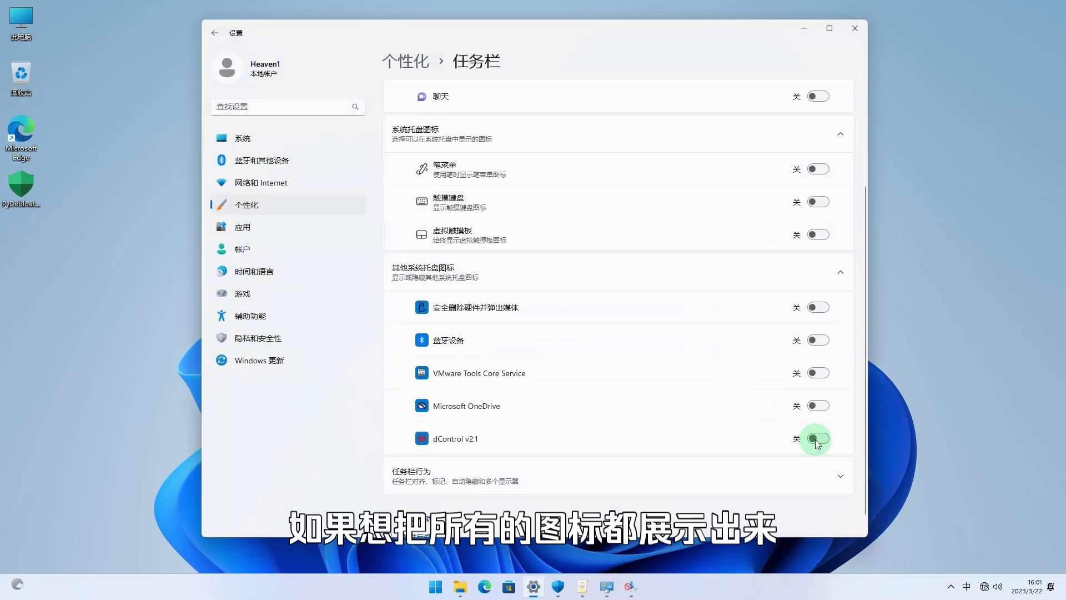
left_click(821, 307)
left_click(819, 340)
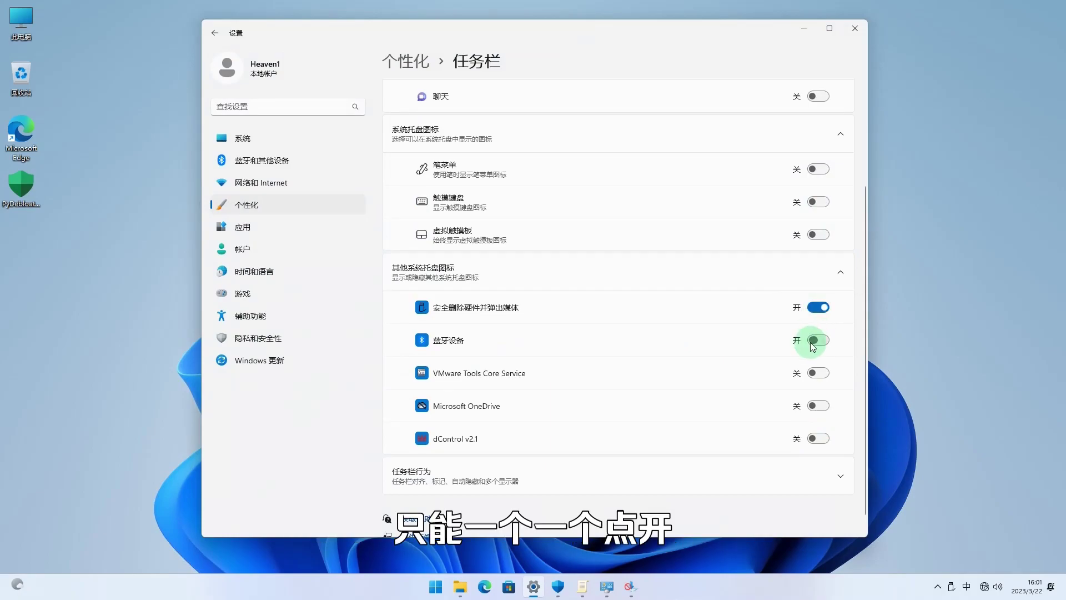
left_click(819, 373)
left_click(821, 407)
left_click(814, 438)
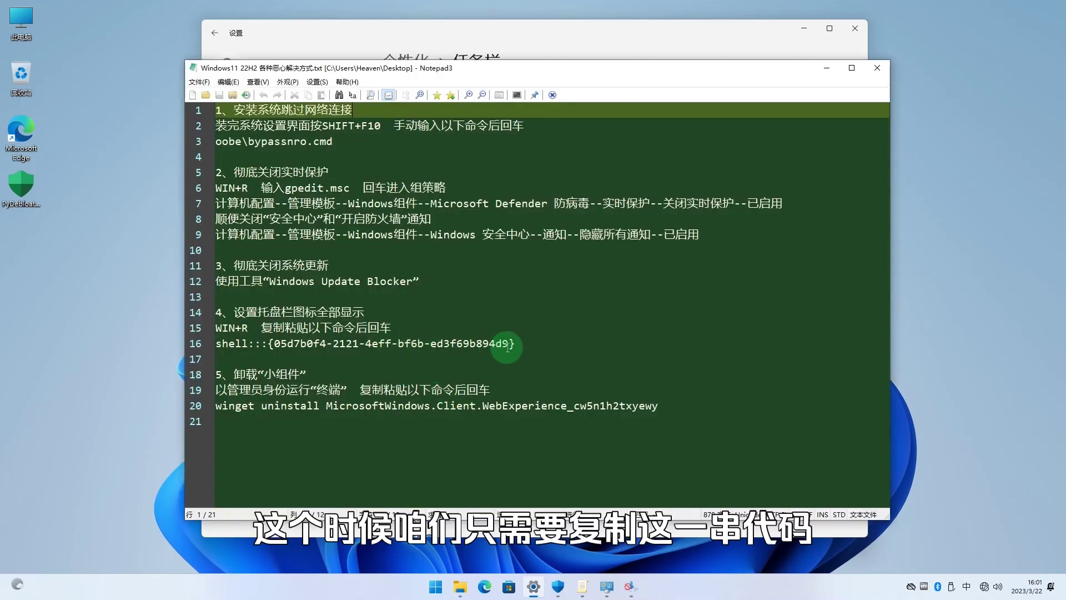
Step: Run the copied shell:::{05d7b0f4-2121-4eff-bf6b-ed3f69b894d9} command and enable 始终在任务栏上显示所有图标和通知 for the notification area icons
left_click_drag(507, 347, 216, 345)
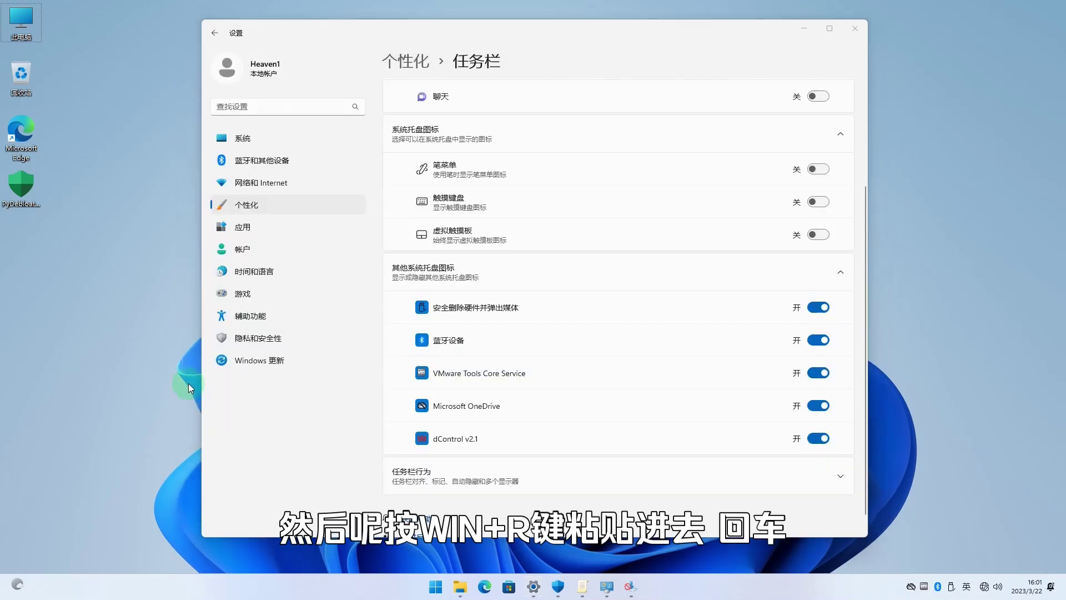
key("super+r")
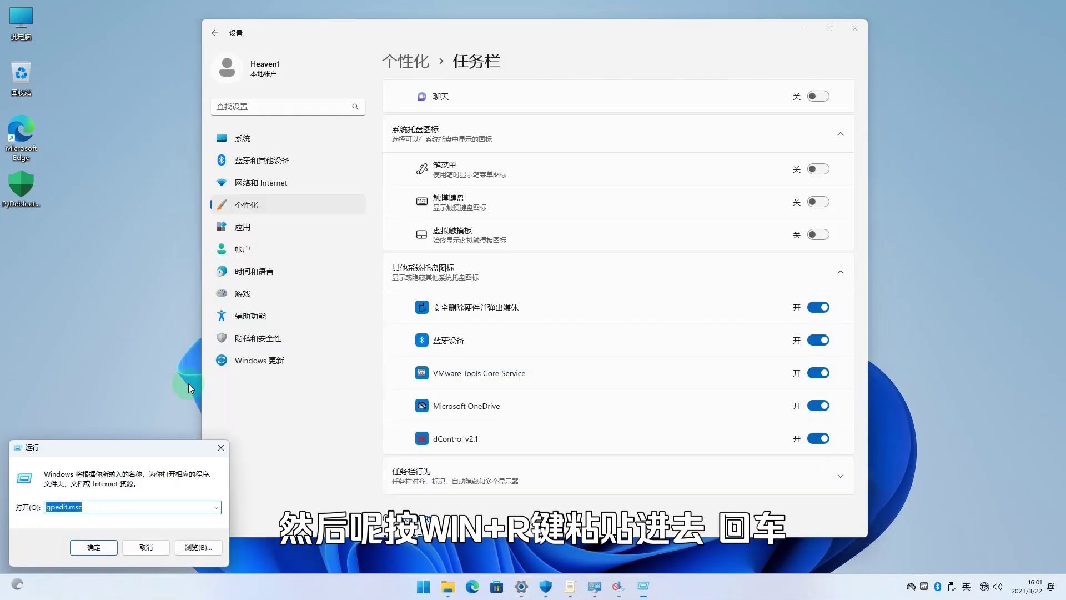
type("shell:::{05d7b0f4-2121-4eff-bf6b-ed3f69b894d9}")
key("Return")
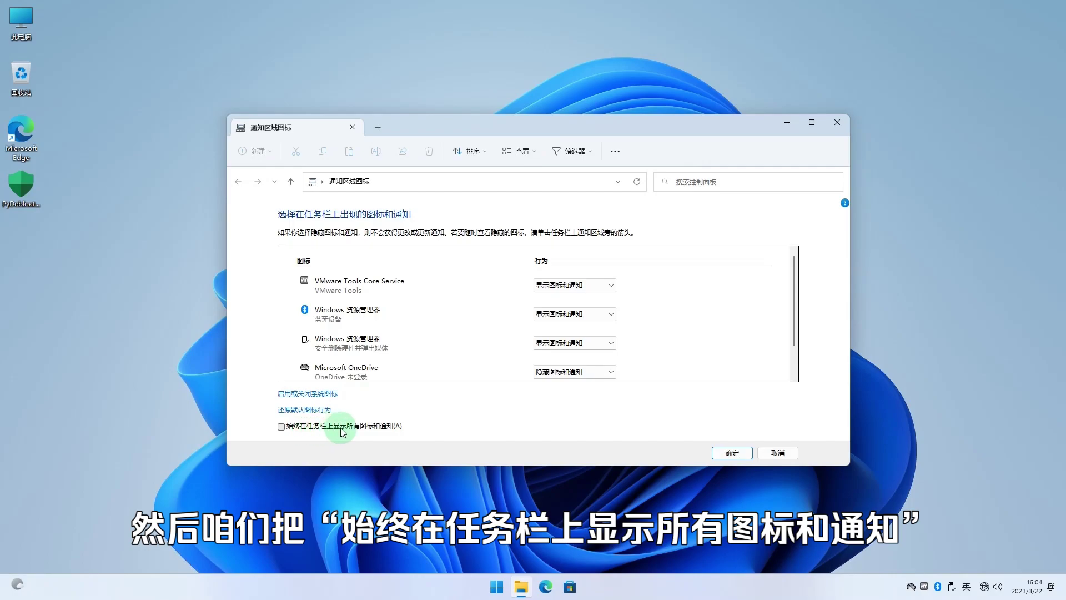
left_click(281, 426)
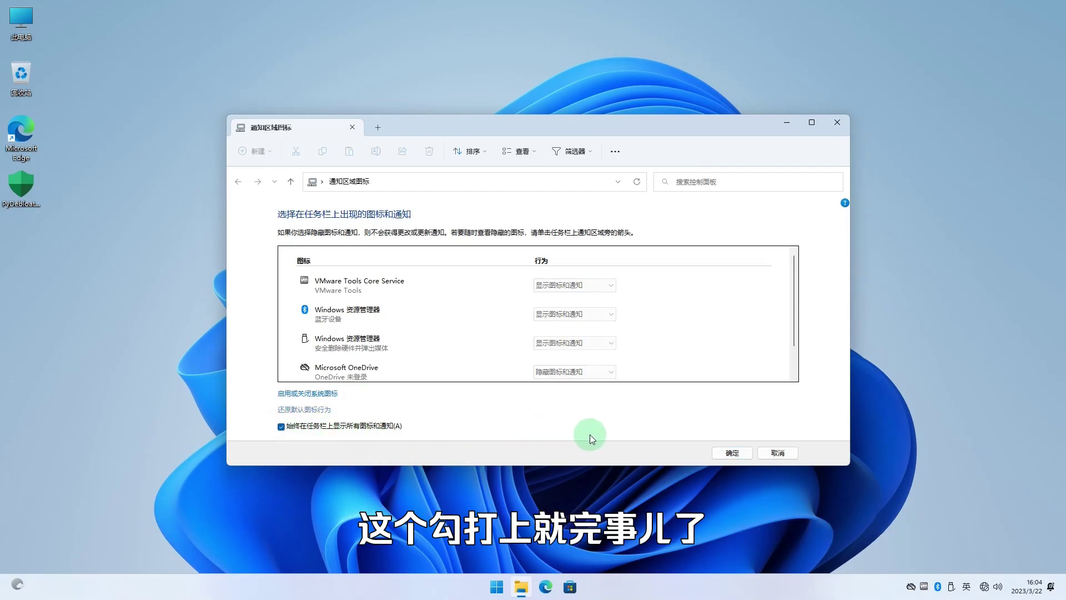
left_click(736, 455)
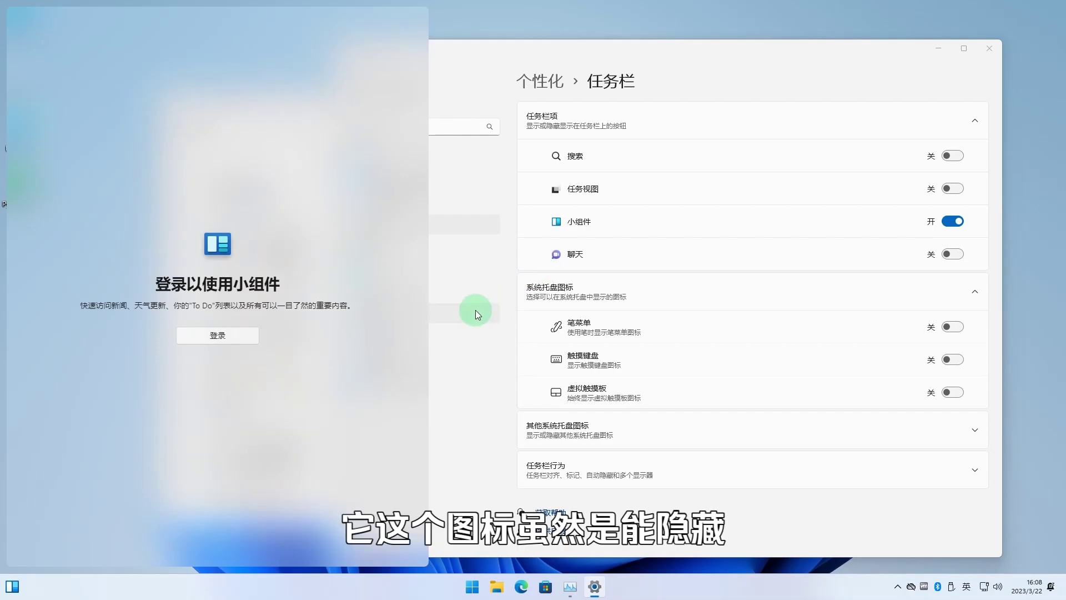
Step: Turn off 小组件 in the taskbar items settings and select the Widgets process group in Task Manager
left_click(852, 146)
left_click(952, 221)
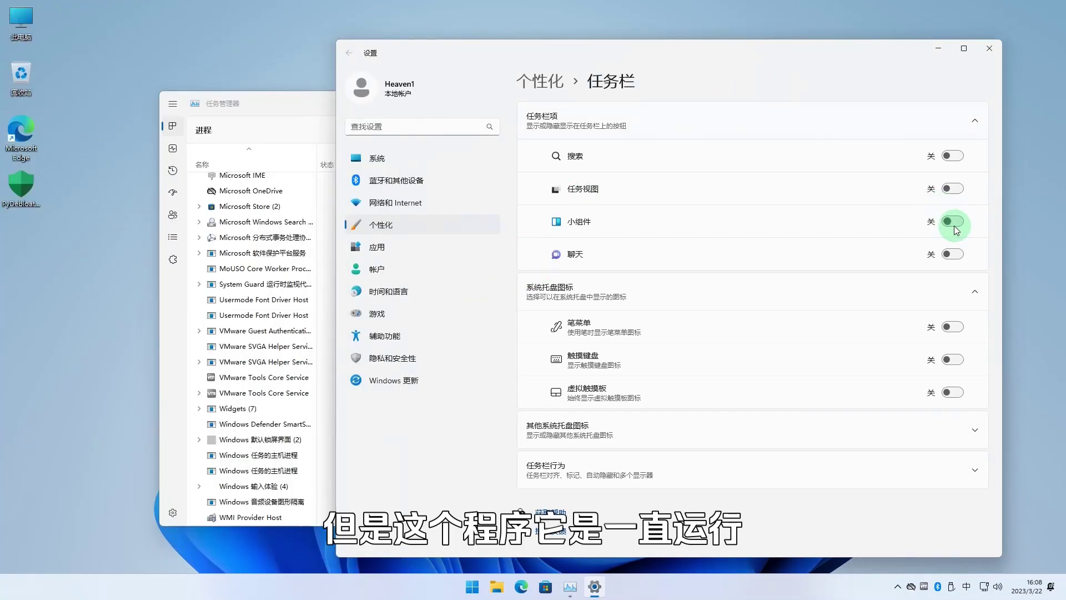
left_click(305, 137)
left_click(290, 404)
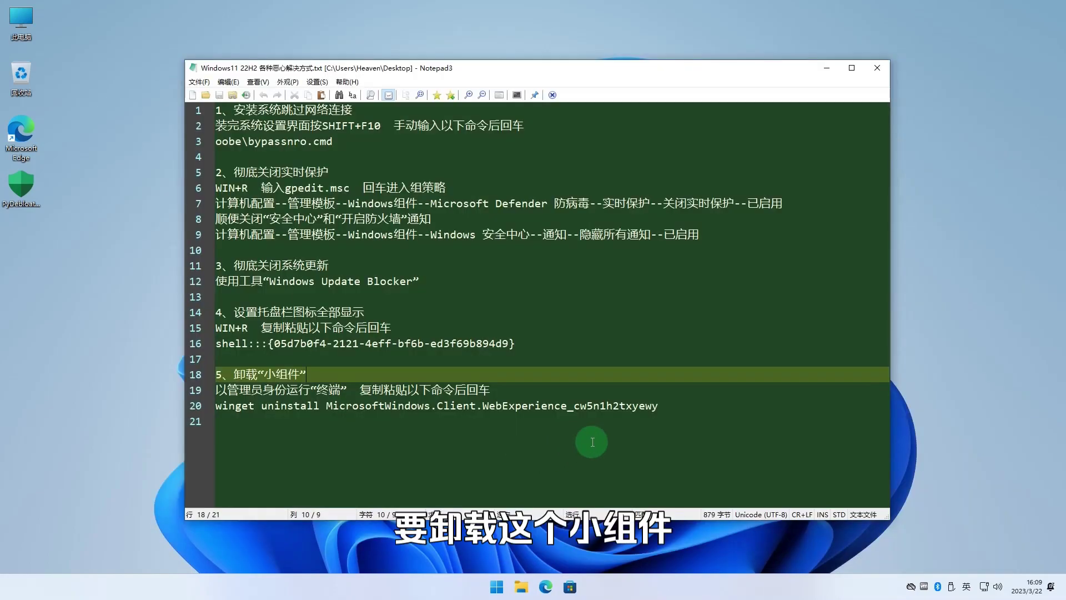
Step: Run the copied winget uninstall MicrosoftWindows.Client.WebExperience_cw5n1h2txyewy in an administrator terminal and accept the source agreement with Y
left_click_drag(660, 405, 257, 405)
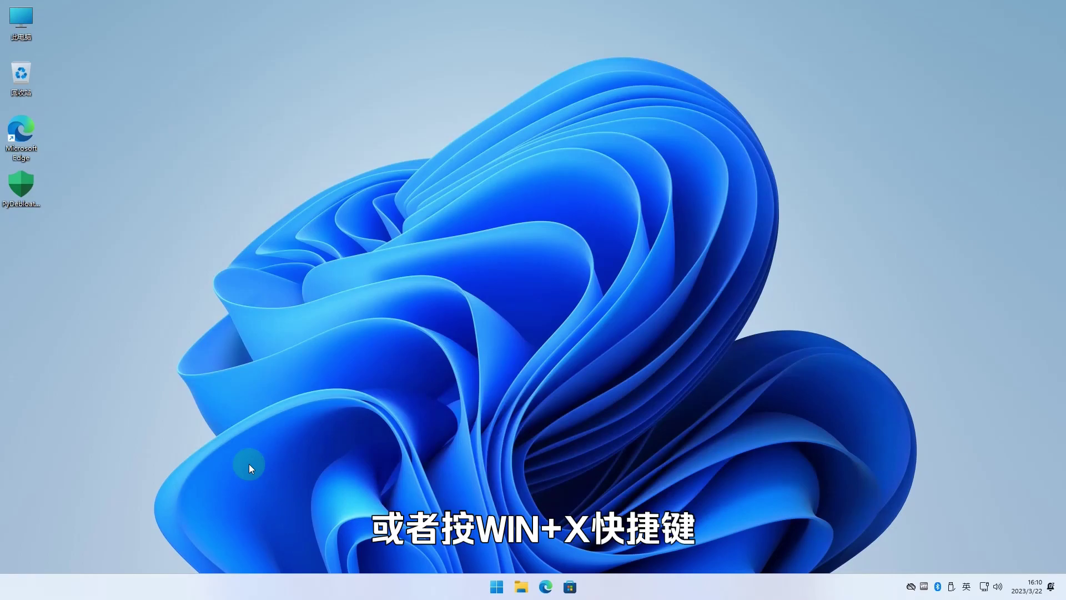
key("super+x")
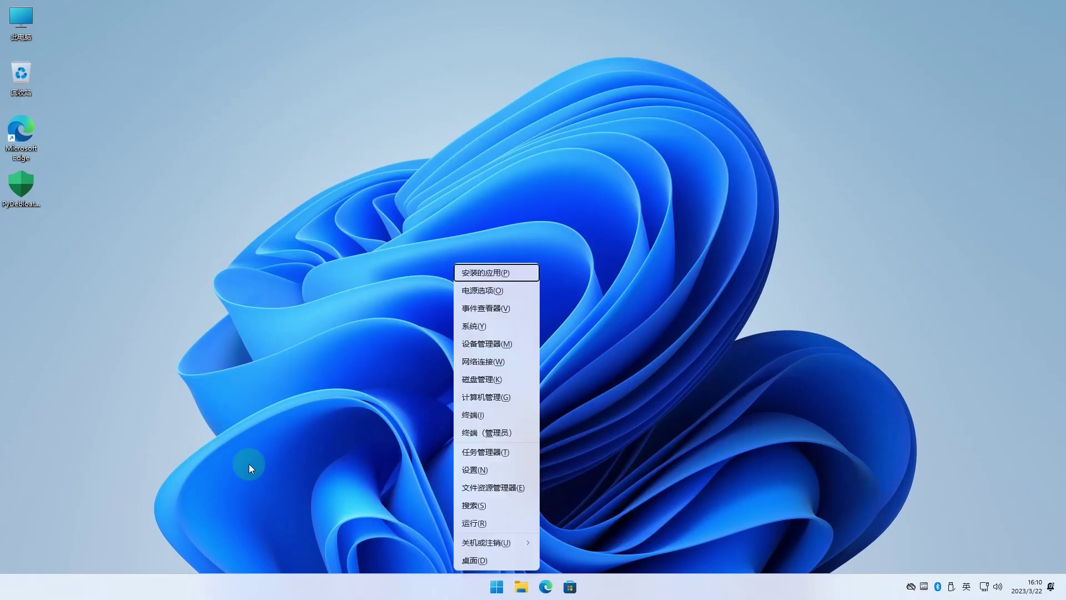
left_click(499, 436)
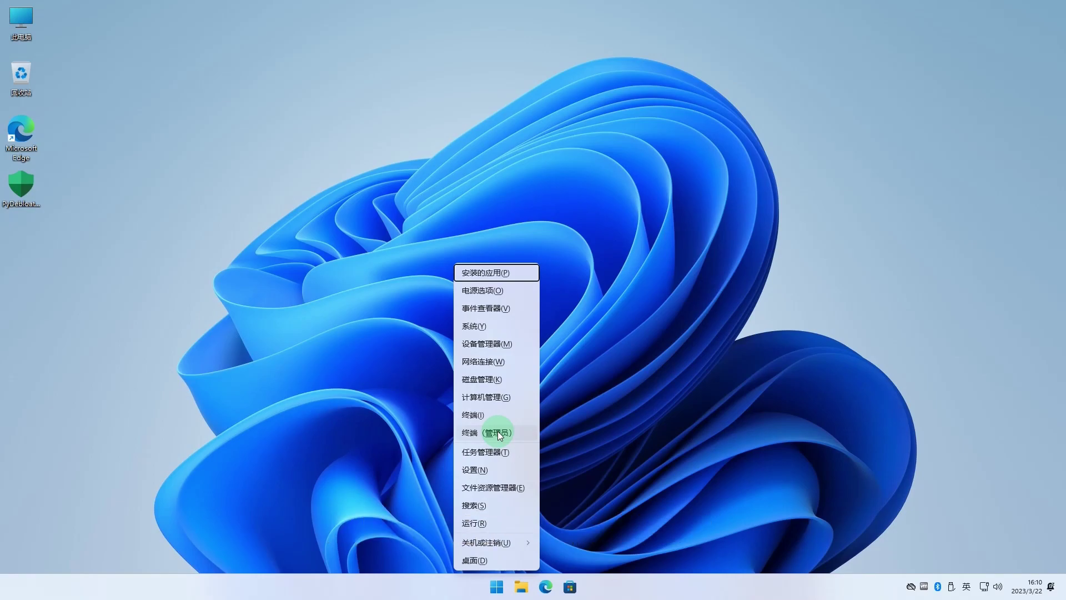
key("ctrl+v")
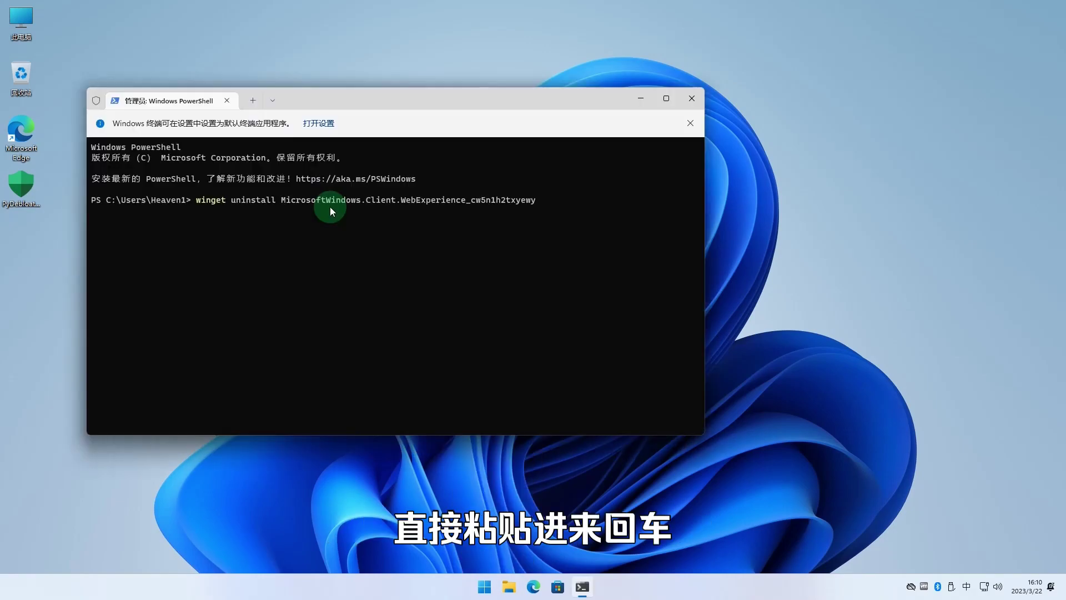
key("Return")
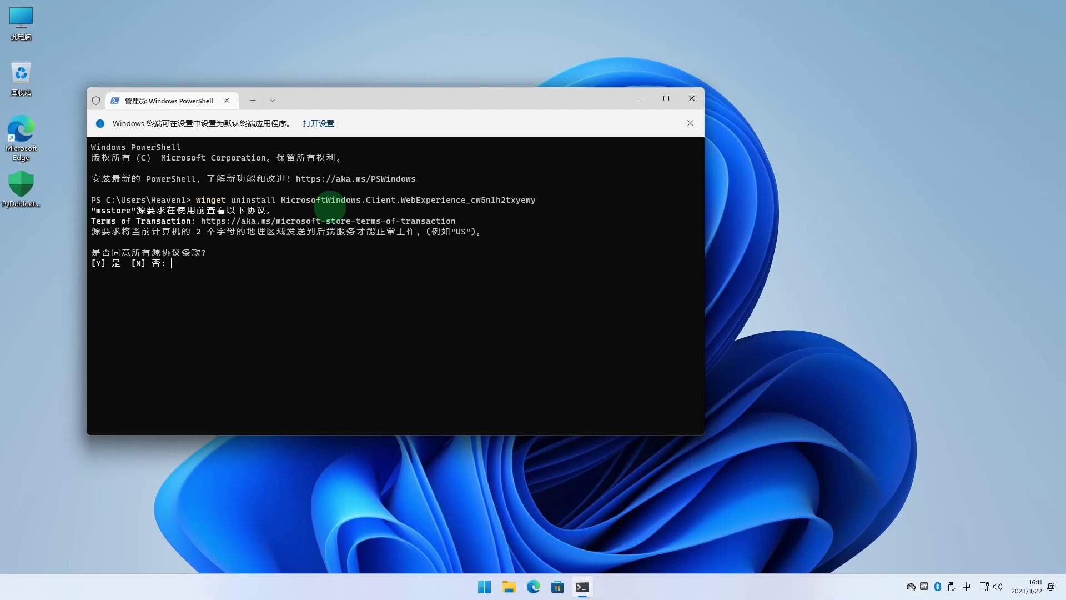
type("Y")
key("Return")
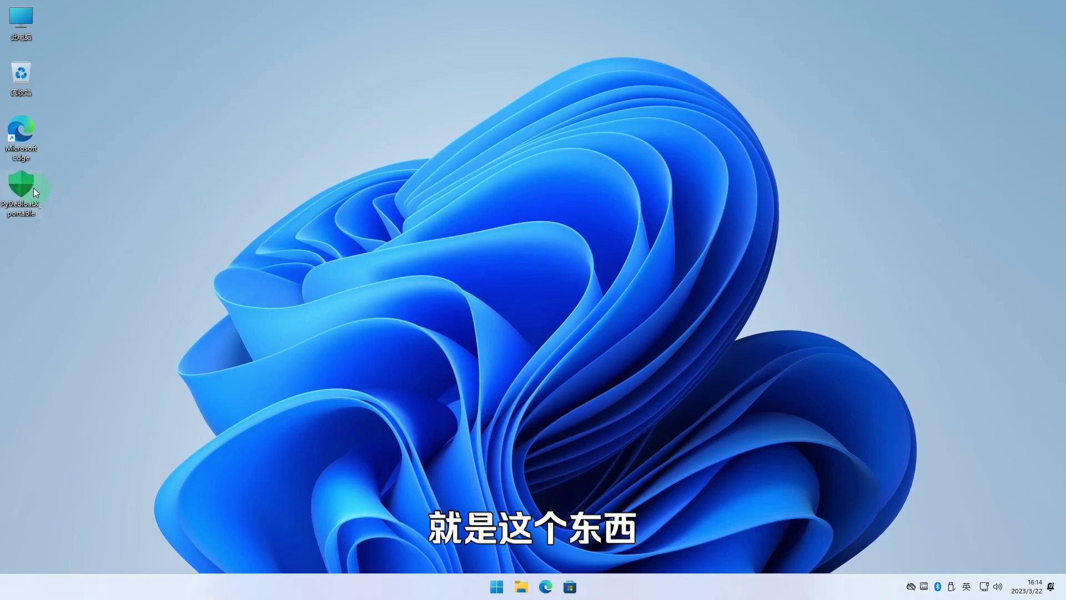
Step: Launch PyDebloatX from the desktop and select all removable default apps except 录音机 and 计算器
mouse_move(24, 186)
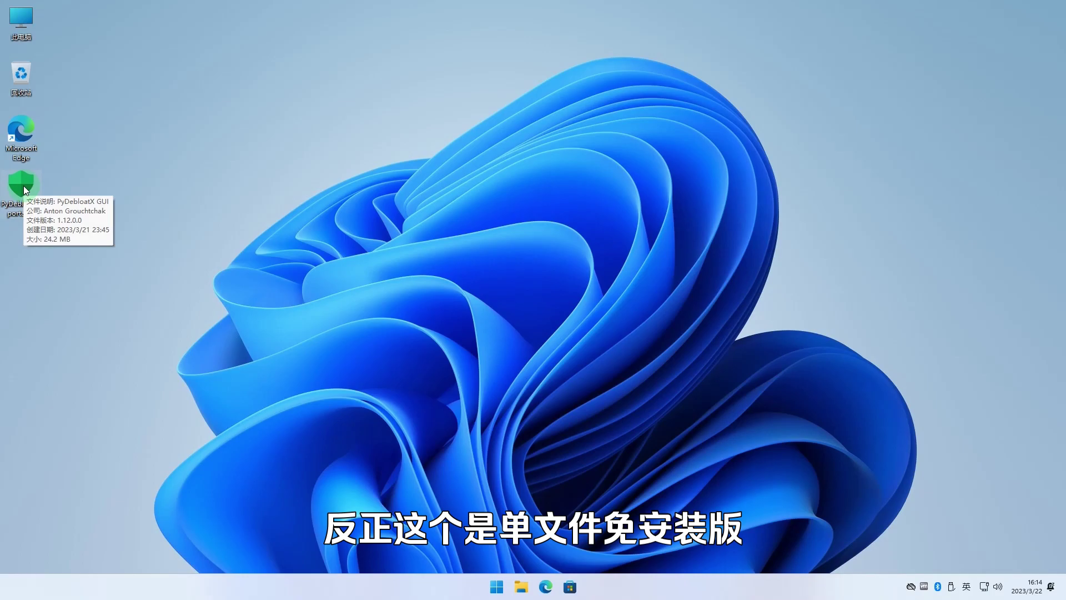
left_click(18, 189)
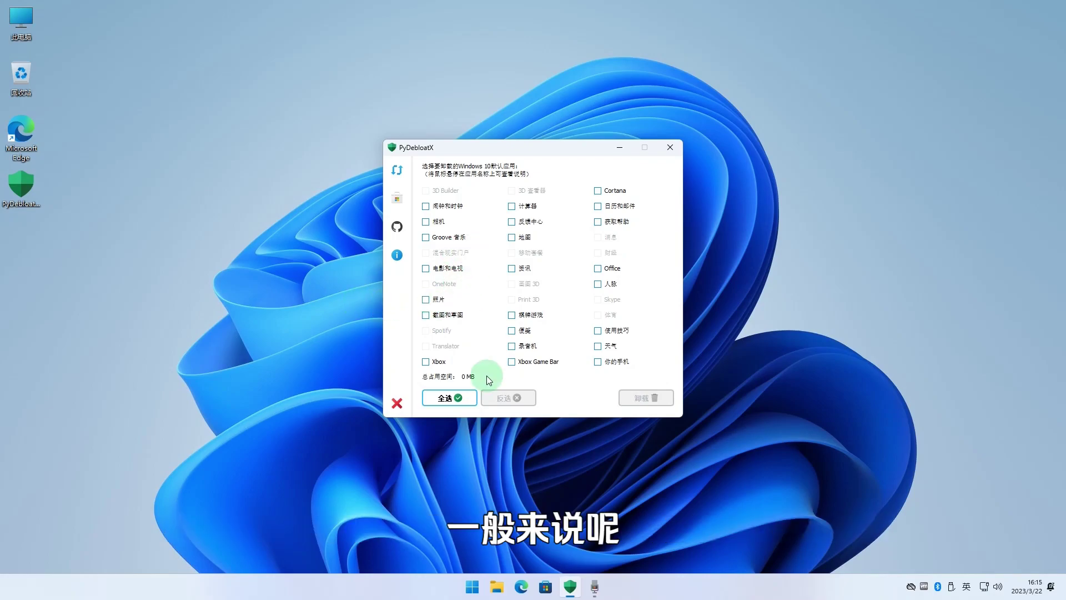
left_click(450, 398)
left_click(518, 345)
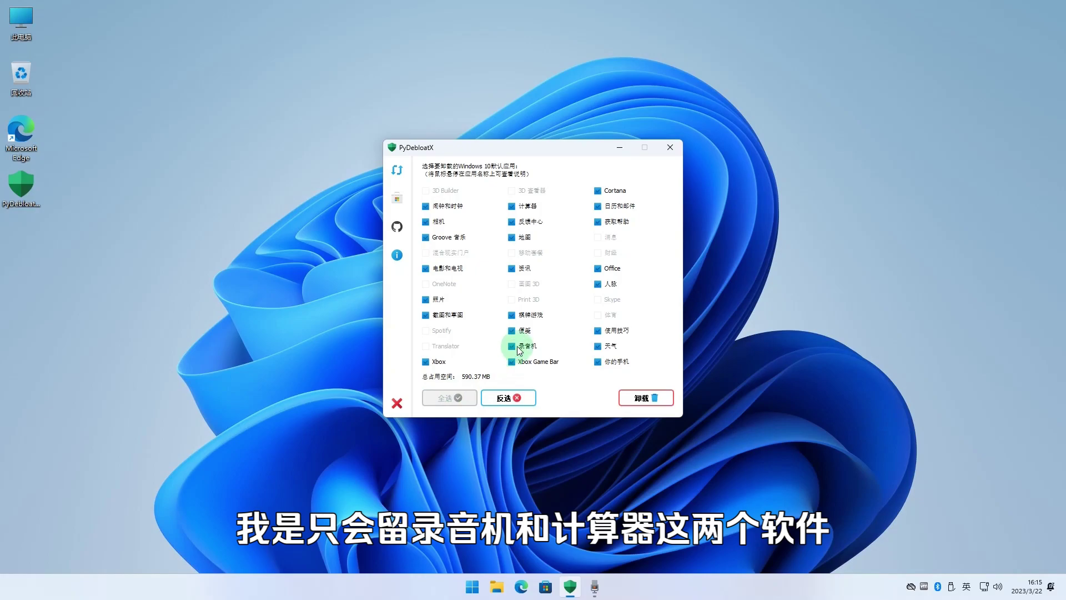
left_click(525, 206)
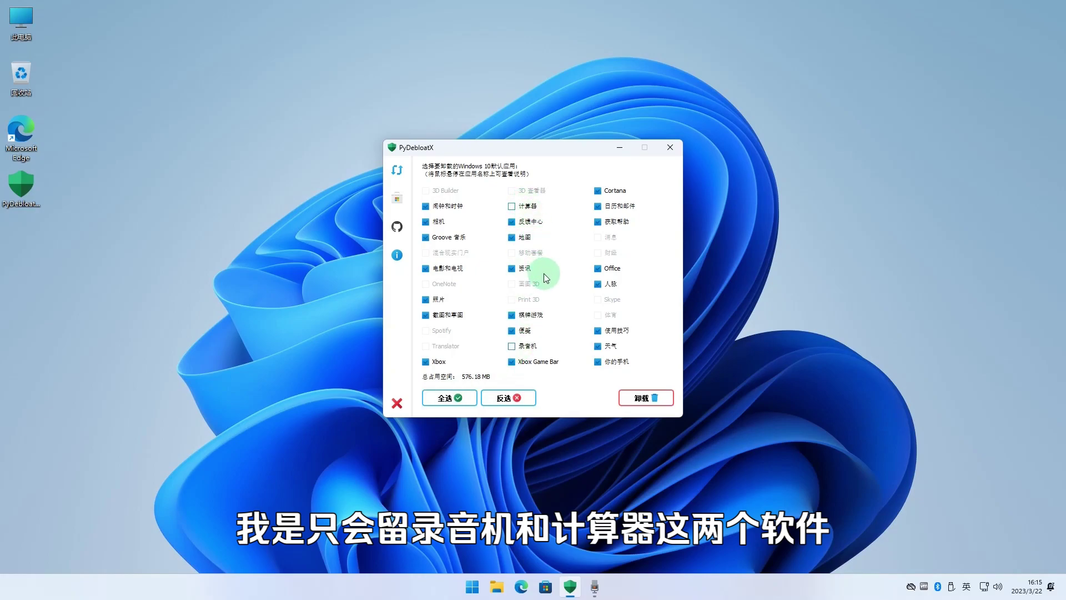
Step: Take a look at the open 录音机 app, mark it for removal too, and uninstall the selected apps
left_click(596, 584)
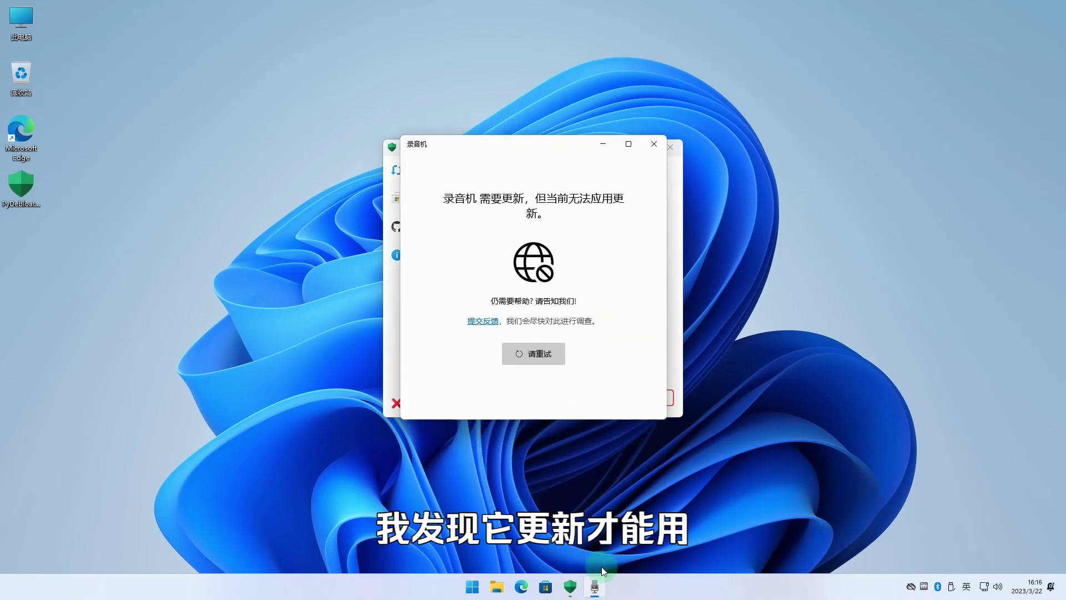
left_click(595, 586)
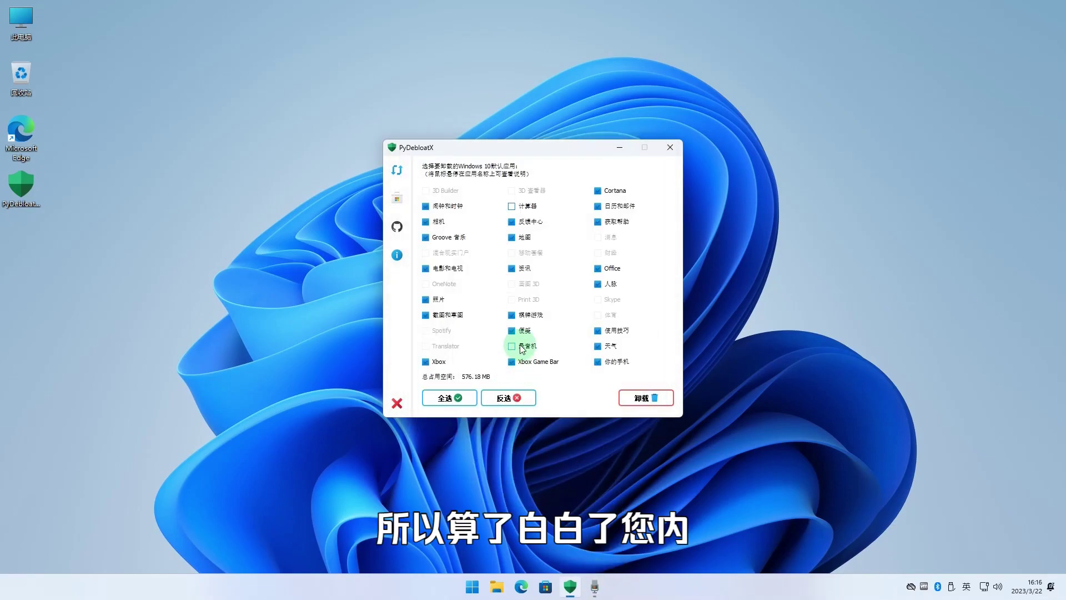
left_click(522, 347)
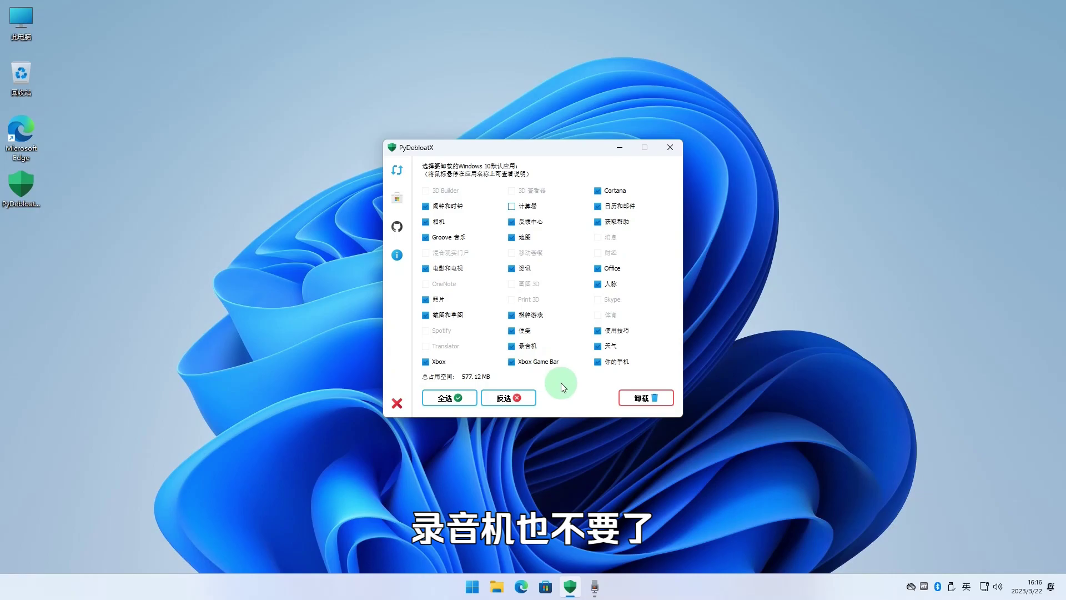
left_click(636, 396)
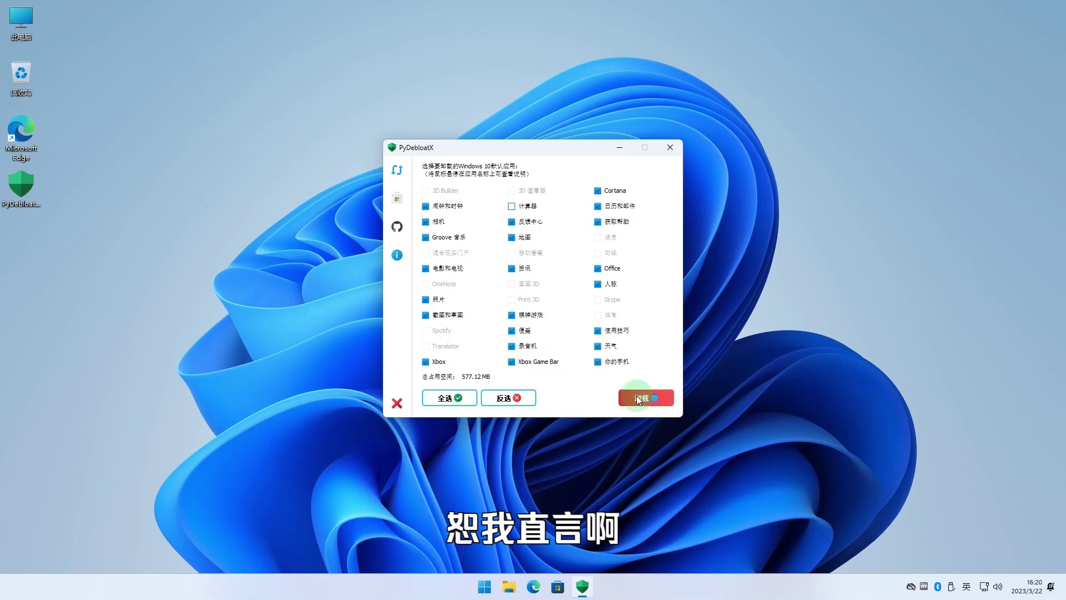
left_click(522, 300)
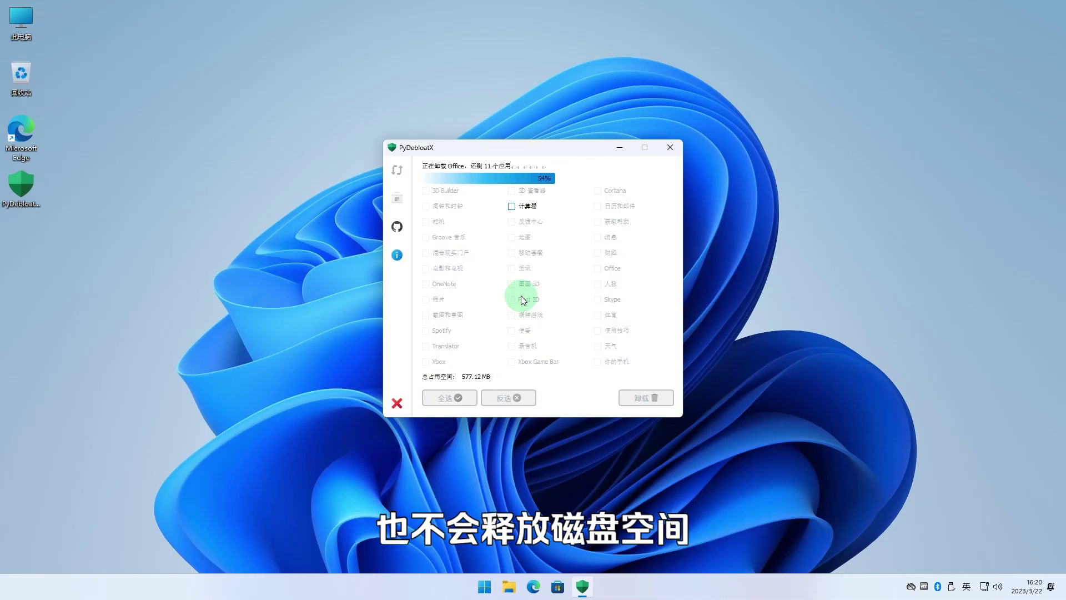
Step: Open 此电脑 and refresh it to examine the free space on the local disks, checking the PyDebloatX removal as well
double_click(16, 26)
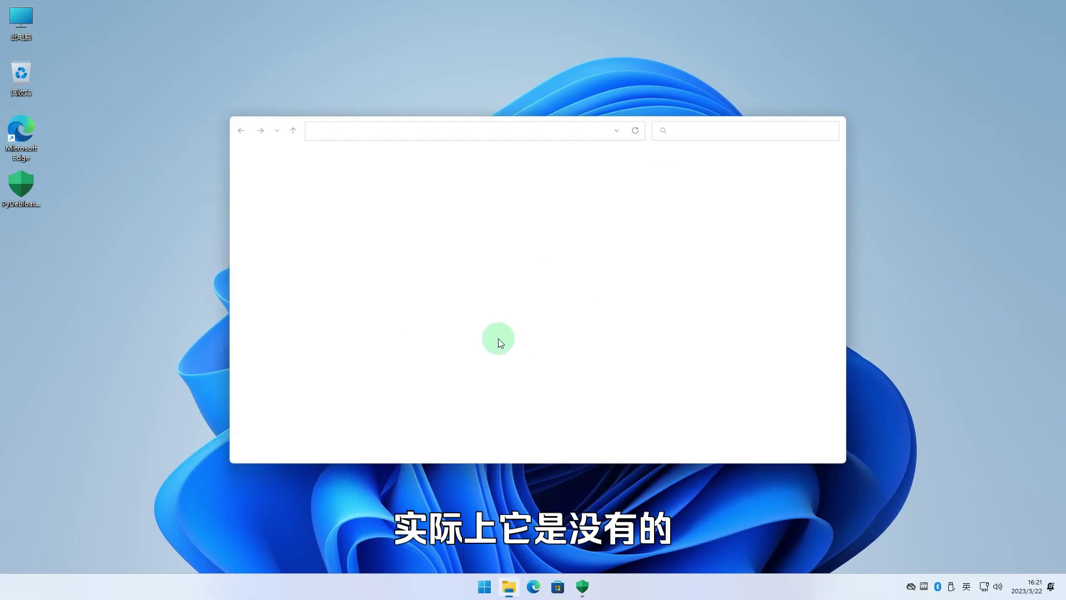
right_click(545, 328)
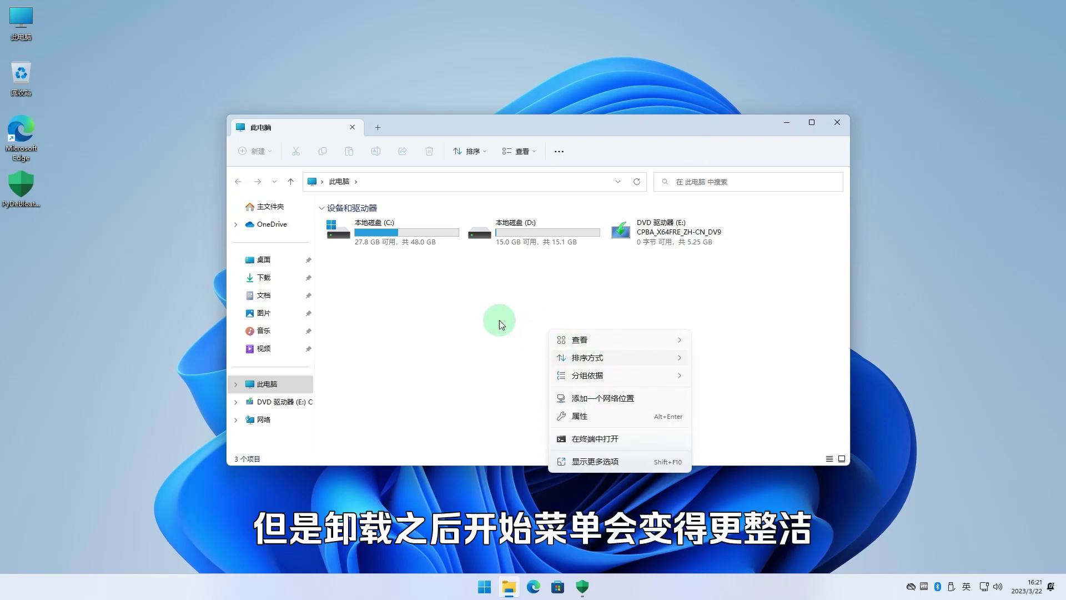
right_click(503, 322)
left_click(435, 337)
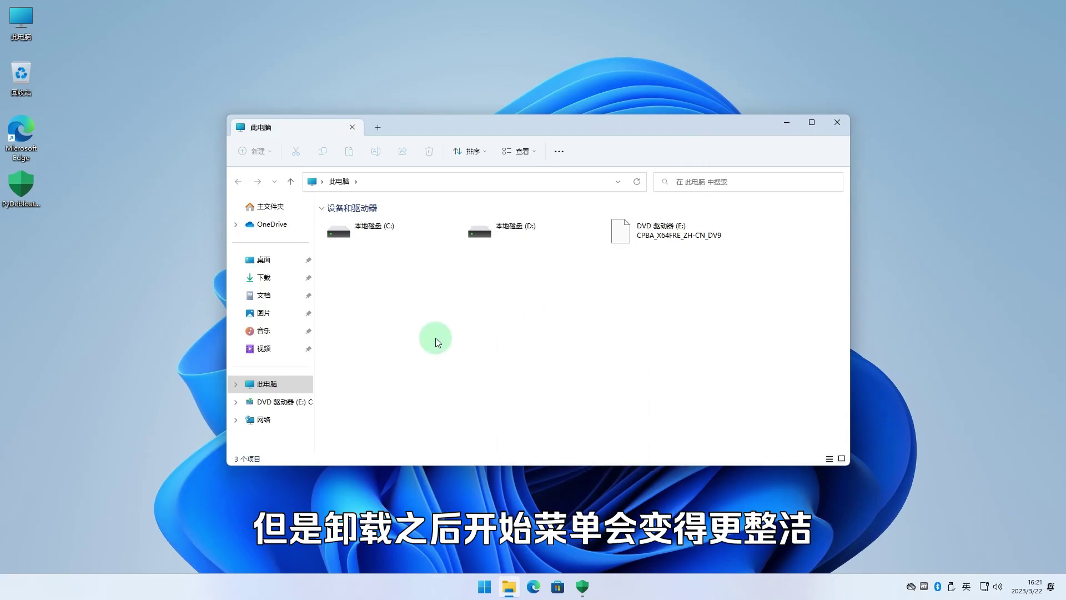
left_click(583, 585)
left_click(618, 530)
left_click(568, 327)
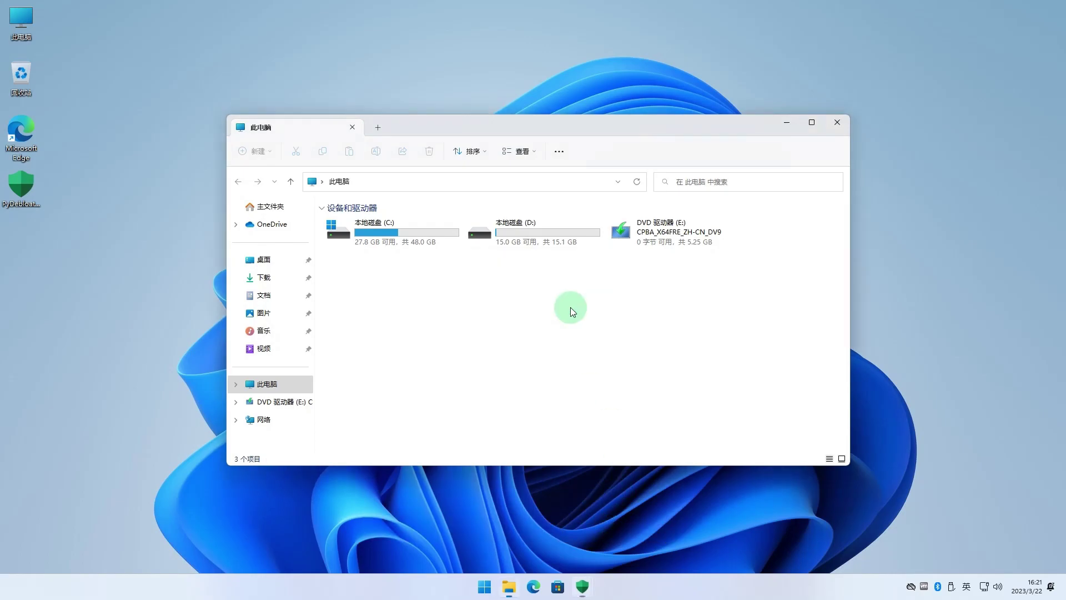